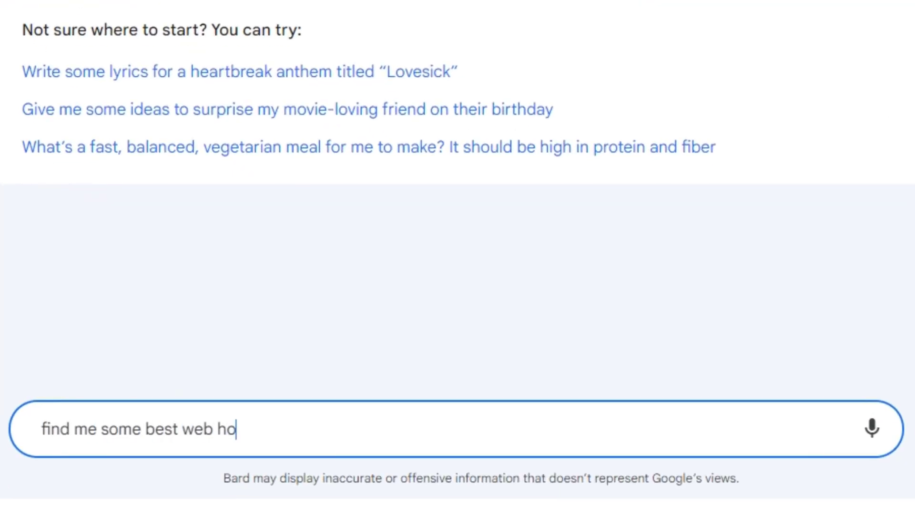
Step: Ask Bard to "find me some best web hostings"
text(stings)
key(Return)
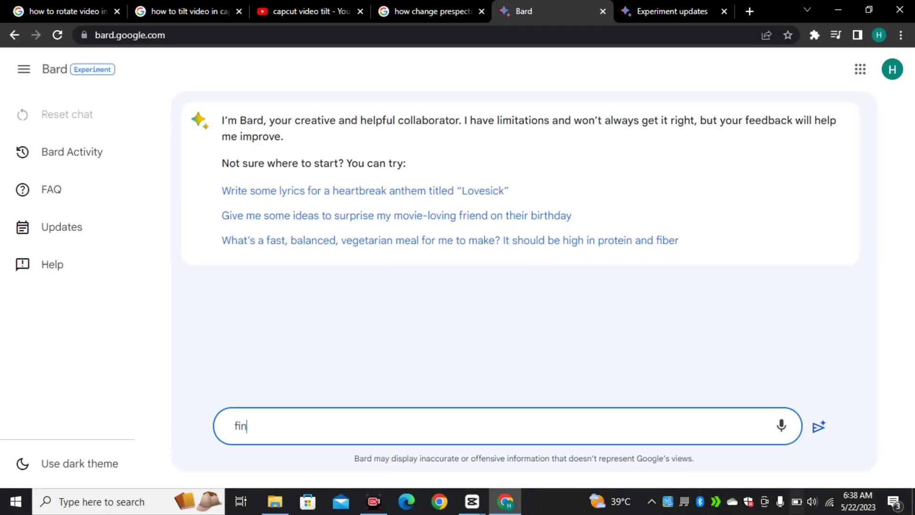
text(f)
key(BackSpace)
text(d me some)
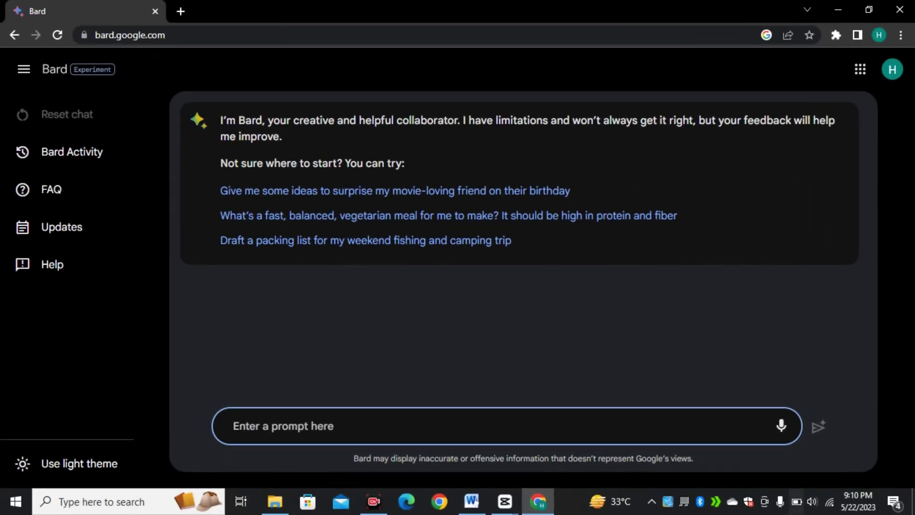
Step: Ask Bard "what is current btc price?"
text(what is cu)
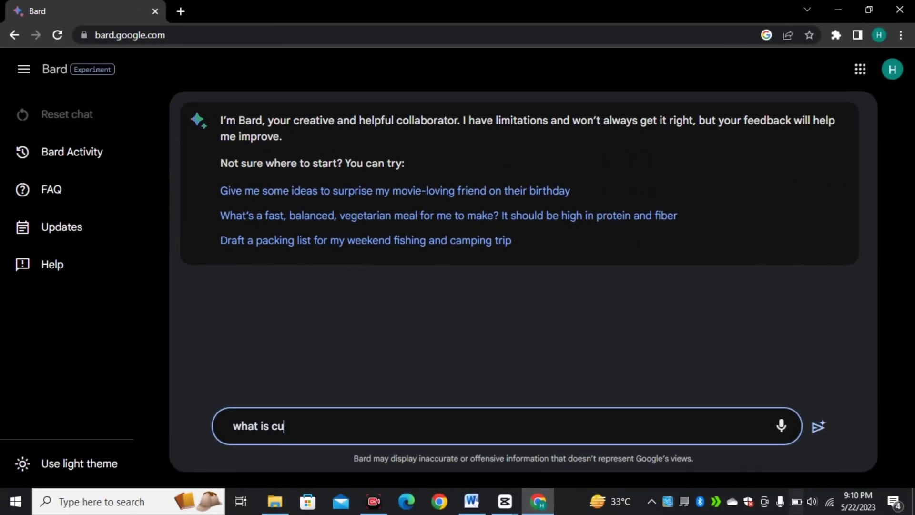
text(rrent btc price?)
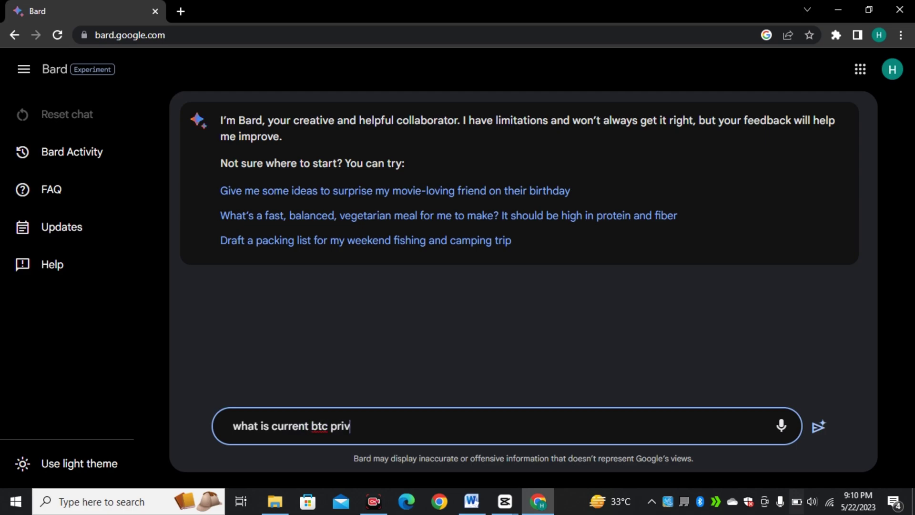
key(Return)
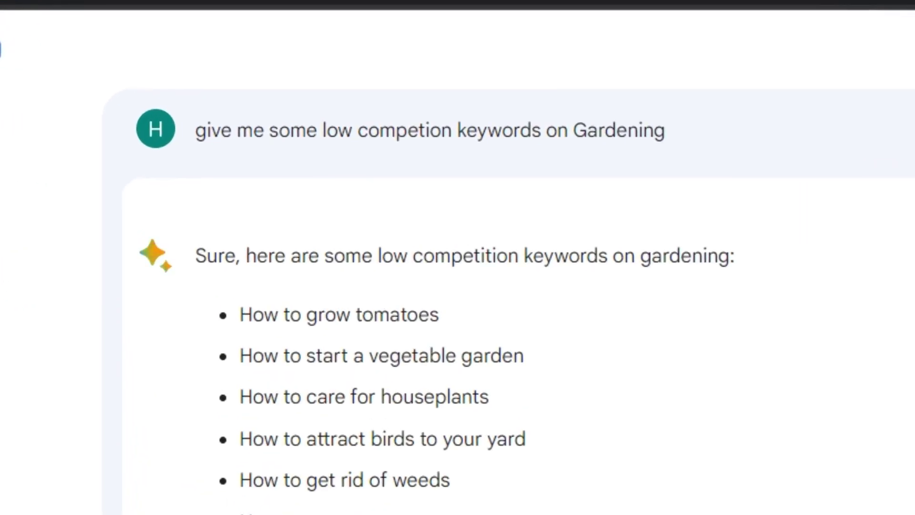
Step: Review the prompt for low-competition gardening keywords and read through Bard's keyword list
drag(244, 120, 420, 120)
drag(487, 130, 668, 130)
click(669, 130)
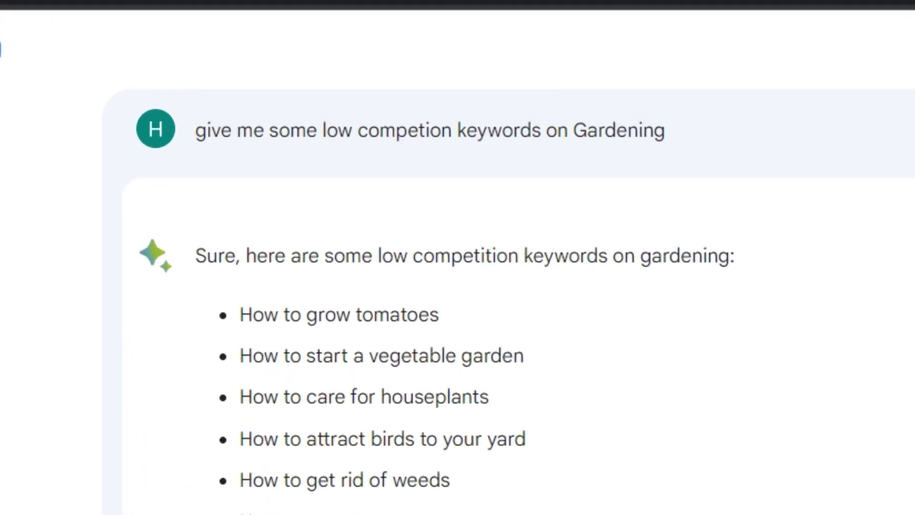
scroll(524, 286, down, 5)
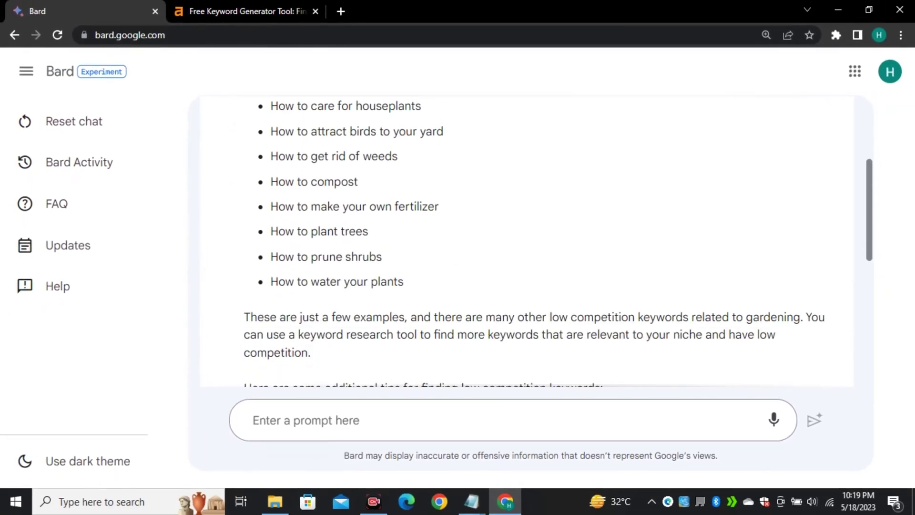
scroll(524, 243, down, 1)
scroll(524, 238, up, 3)
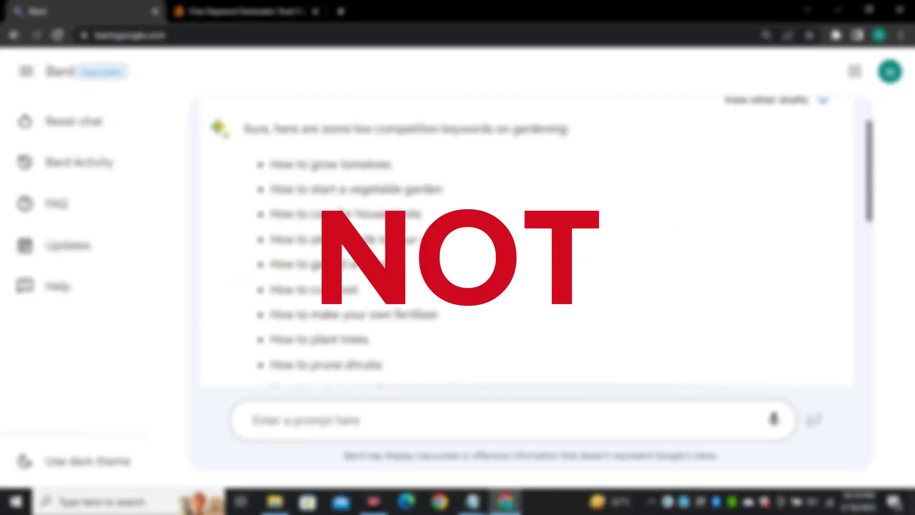
Step: Copy the keyword "How to grow tomatoes" from Bard's list and look up its keyword ideas in the Ahrefs Free Keyword Generator
drag(271, 164, 390, 164)
key(ctrl+c)
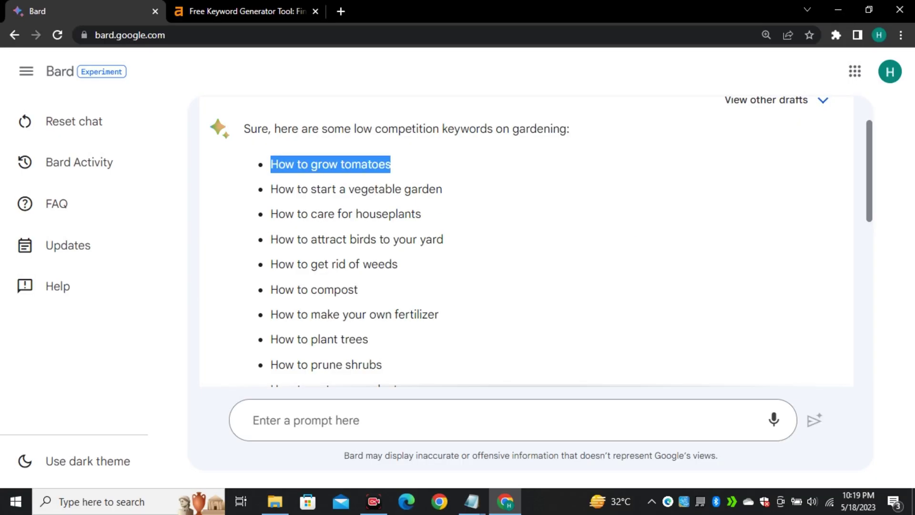
click(245, 11)
key(ctrl+v)
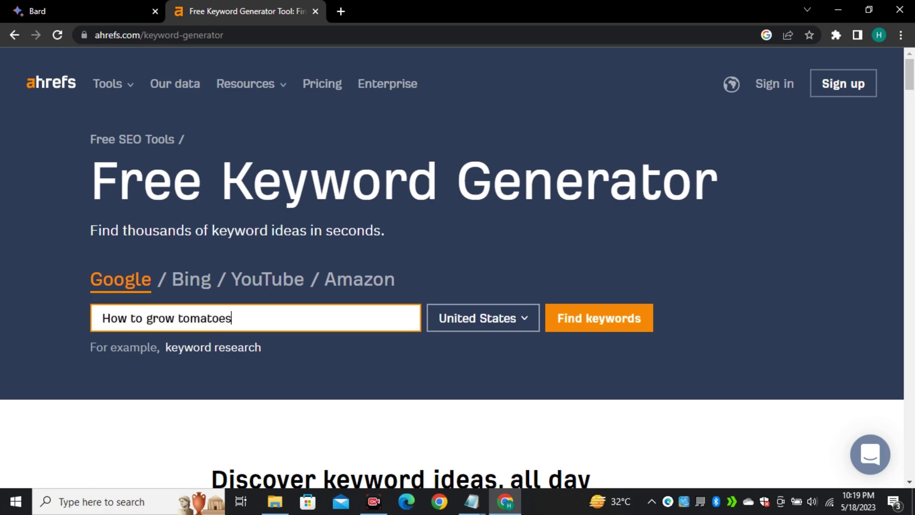
key(Return)
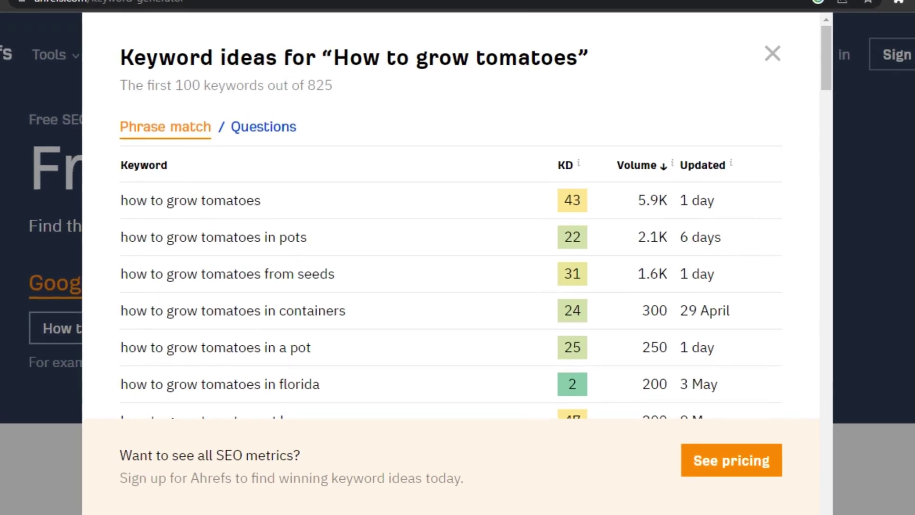
Step: Check the search volume of "how to grow tomatoes" and look over the related keyword ideas
double_click(652, 200)
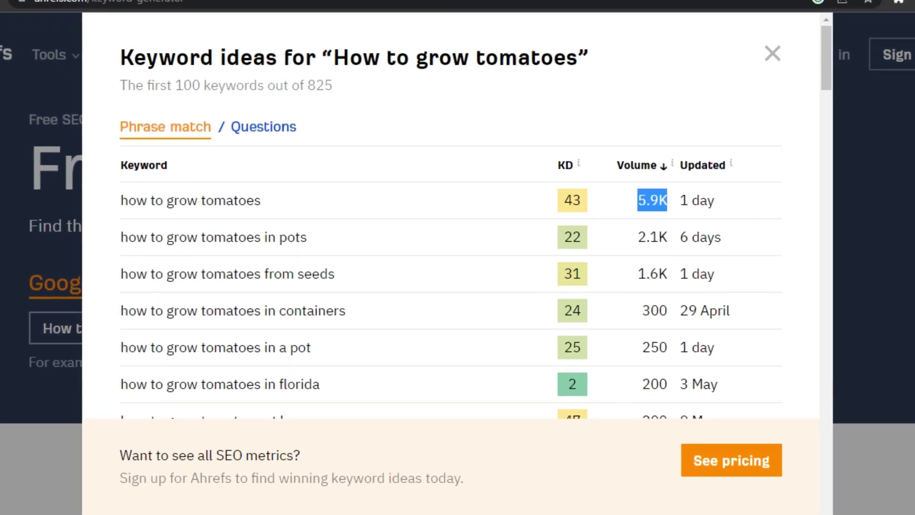
click(651, 200)
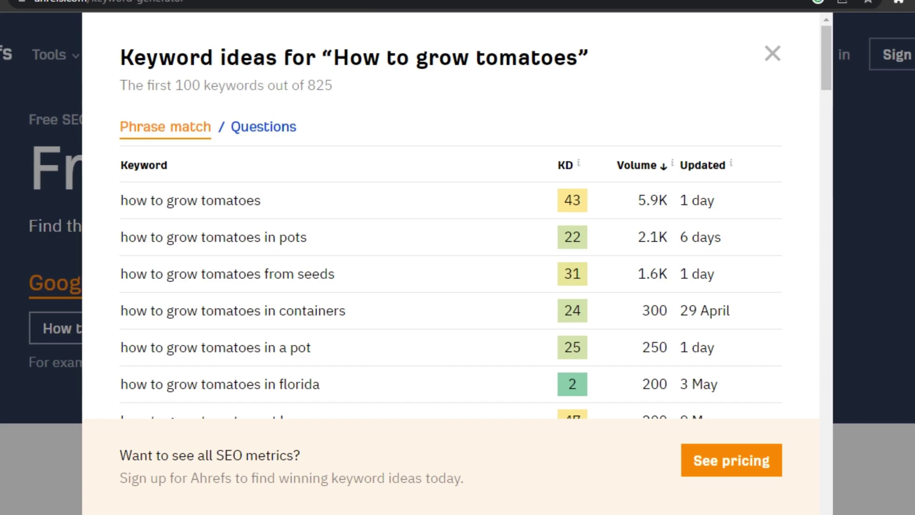
scroll(450, 219, down, 2)
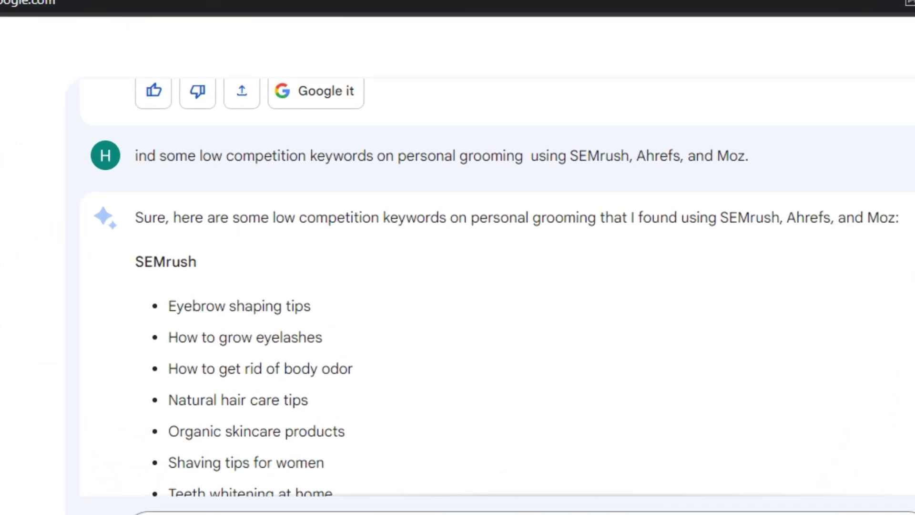
Step: Review the personal grooming keyword prompt in Bard and read the SEMrush, Ahrefs and Moz keyword lists in the answer
drag(135, 156, 749, 156)
scroll(498, 286, down, 2)
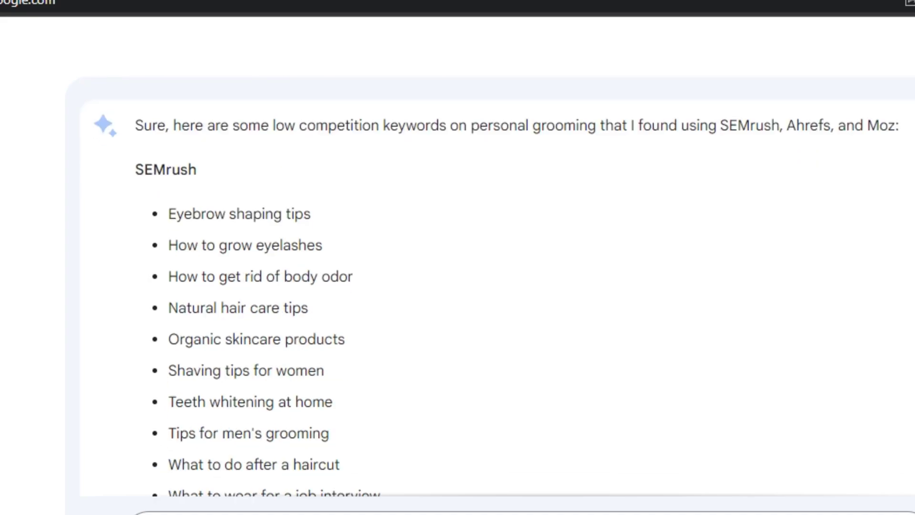
scroll(526, 243, down, 5)
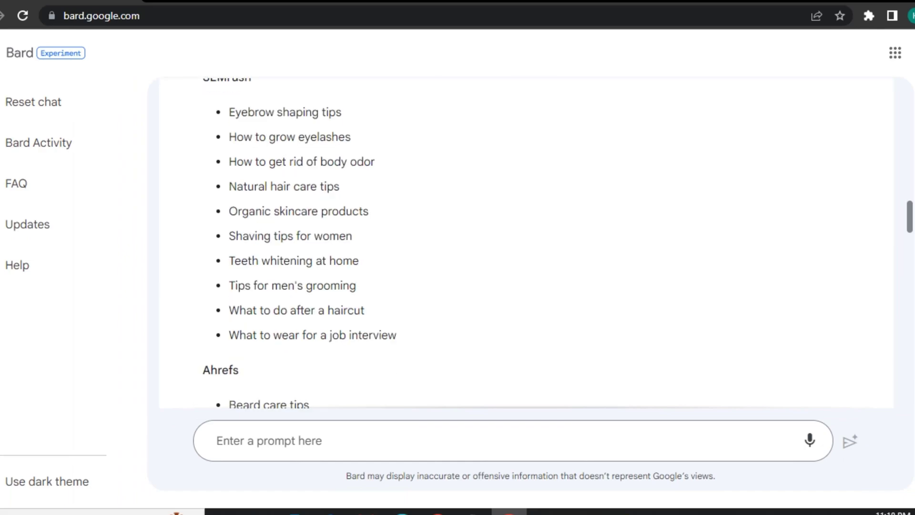
scroll(526, 243, down, 7)
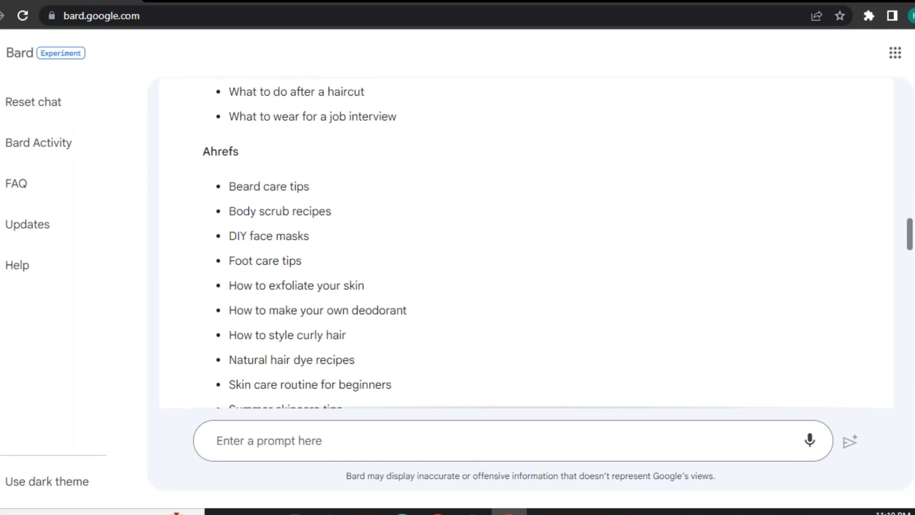
scroll(526, 243, down, 2)
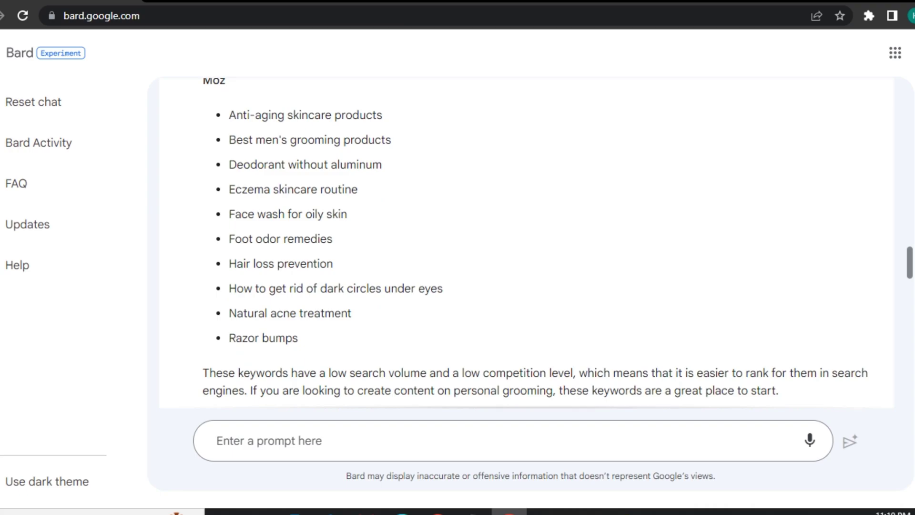
scroll(526, 243, up, 12)
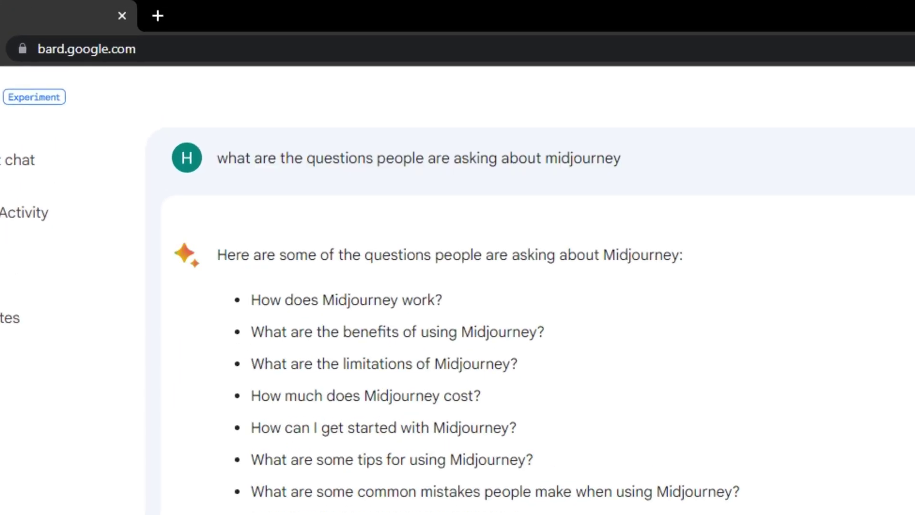
Step: Read through Bard's list of questions people are asking about Midjourney
scroll(457, 324, down, 2)
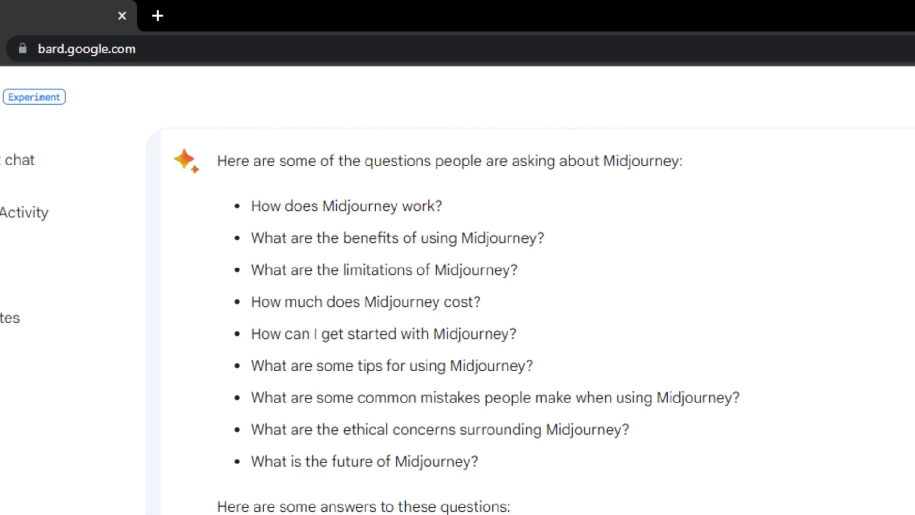
drag(251, 206, 510, 506)
click(510, 506)
scroll(524, 310, down, 1)
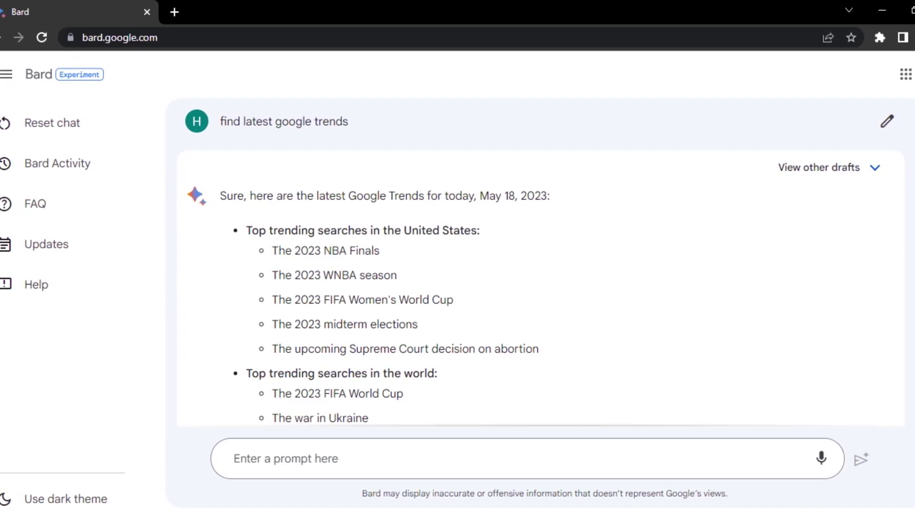
Step: Look through Bard's answer on the latest Google Trends for the United States and the world
scroll(538, 262, down, 2)
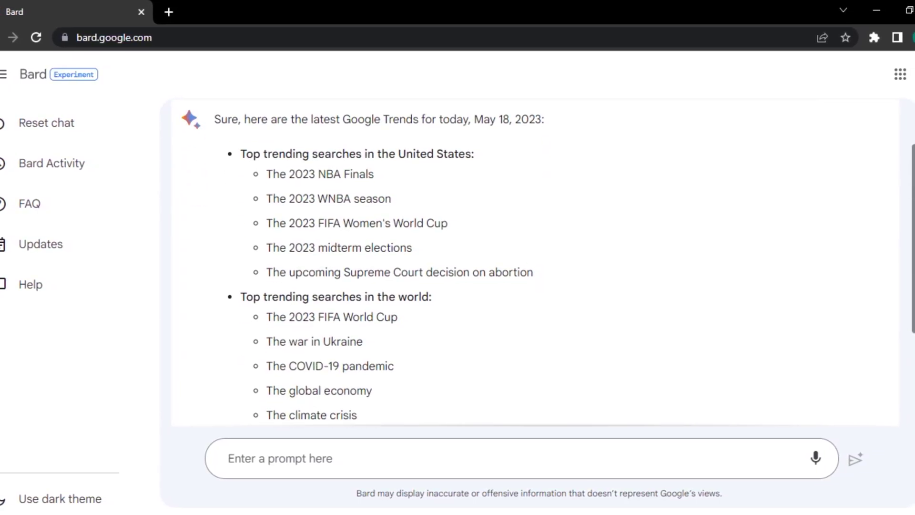
scroll(538, 262, down, 3)
scroll(538, 262, up, 5)
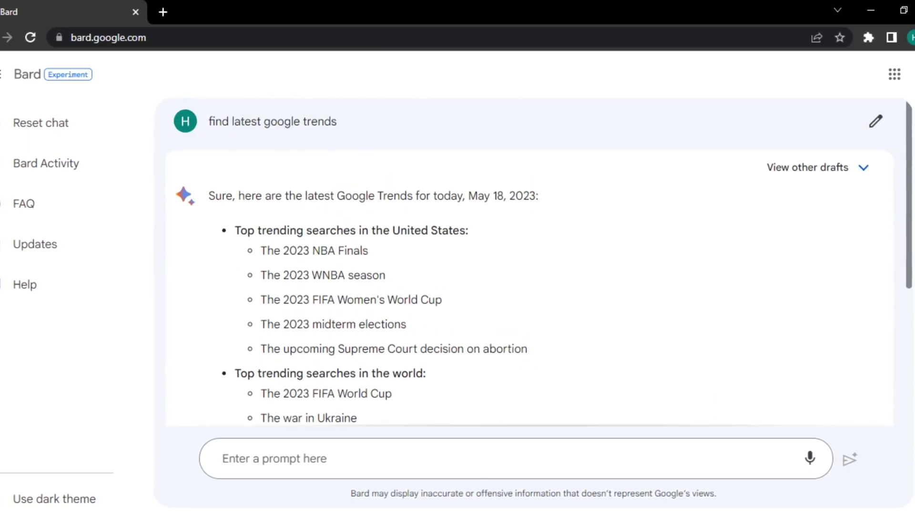
scroll(529, 262, down, 1)
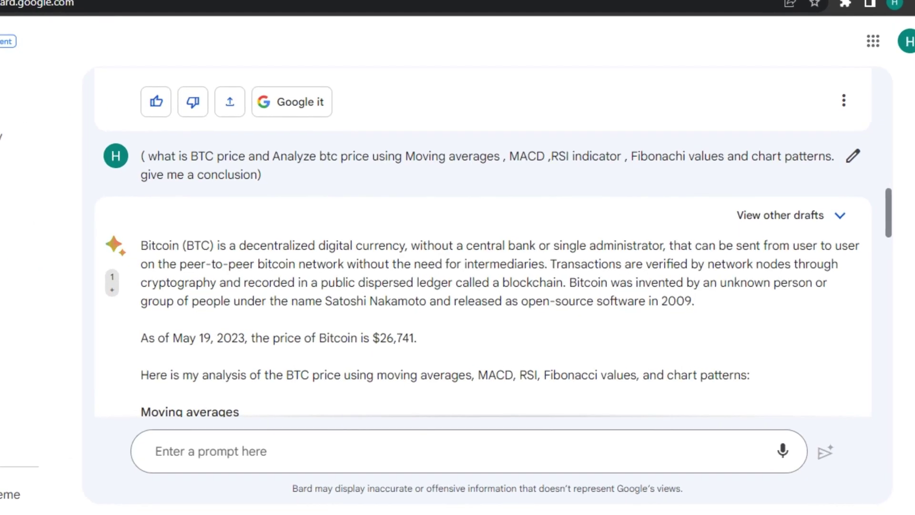
Step: Highlight the BTC price and technical analysis prompt and show the other drafts of its answer
drag(141, 155, 262, 175)
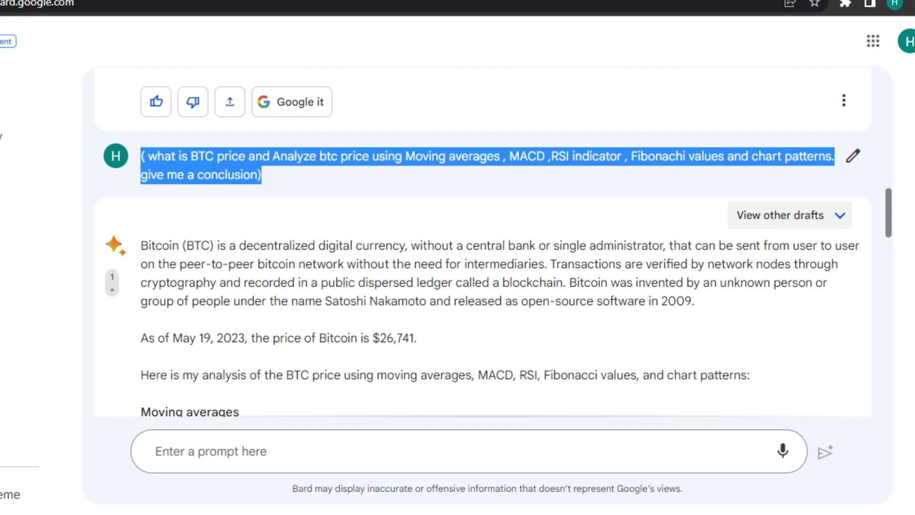
click(791, 215)
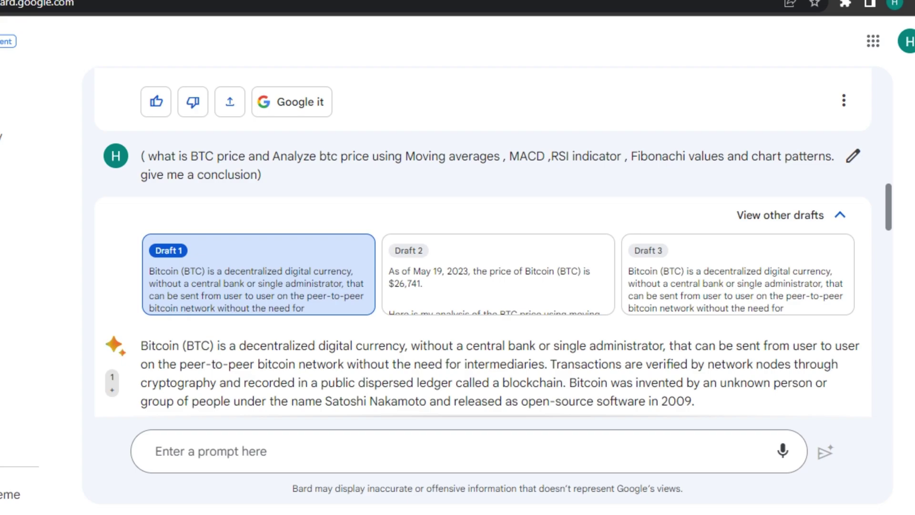
Step: Read the answer's Bitcoin introduction and highlight the sentence stating the Bitcoin price
scroll(476, 239, down, 5)
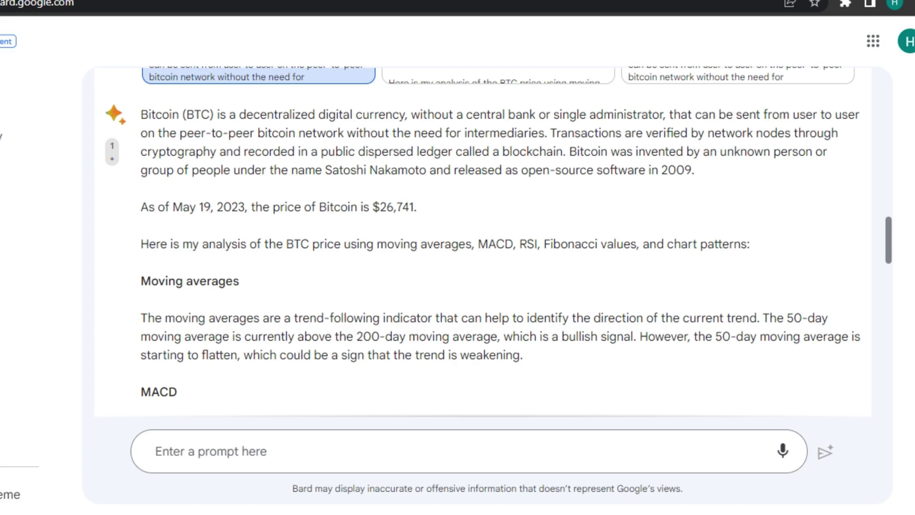
drag(134, 107, 302, 208)
click(302, 208)
drag(133, 107, 319, 208)
click(318, 207)
drag(140, 207, 418, 207)
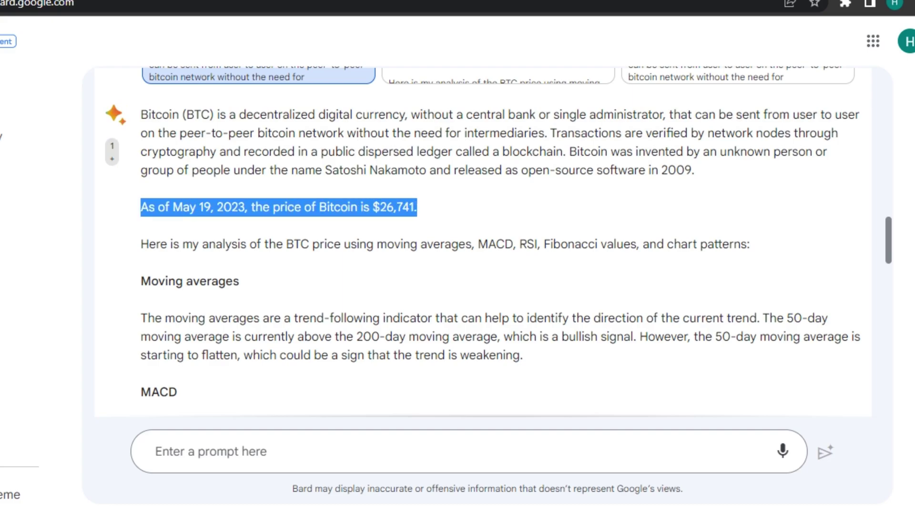
click(417, 207)
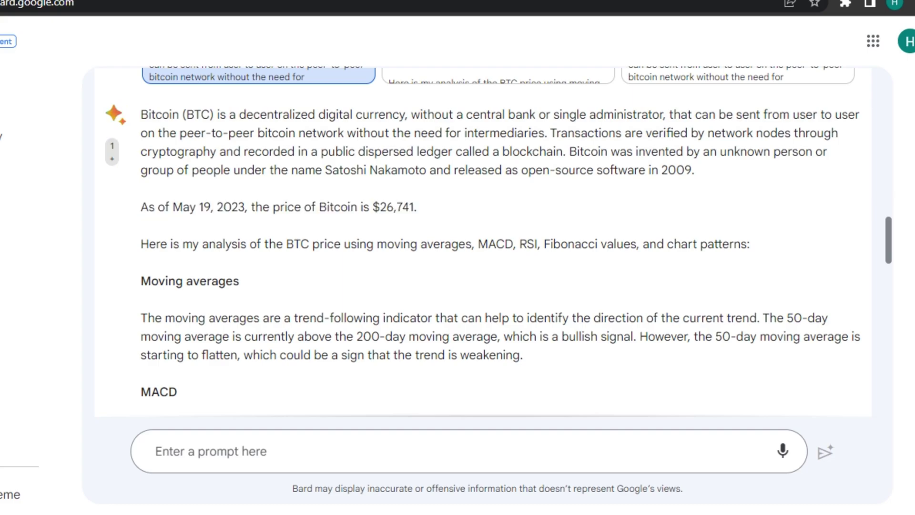
Step: Read the answer's moving averages, MACD, RSI, Fibonacci values and chart patterns sections
scroll(483, 238, down, 2)
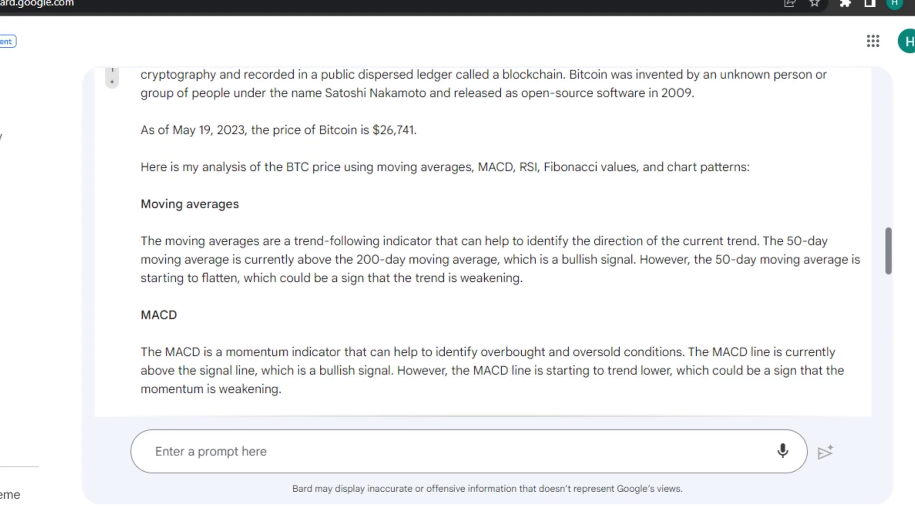
scroll(483, 238, down, 3)
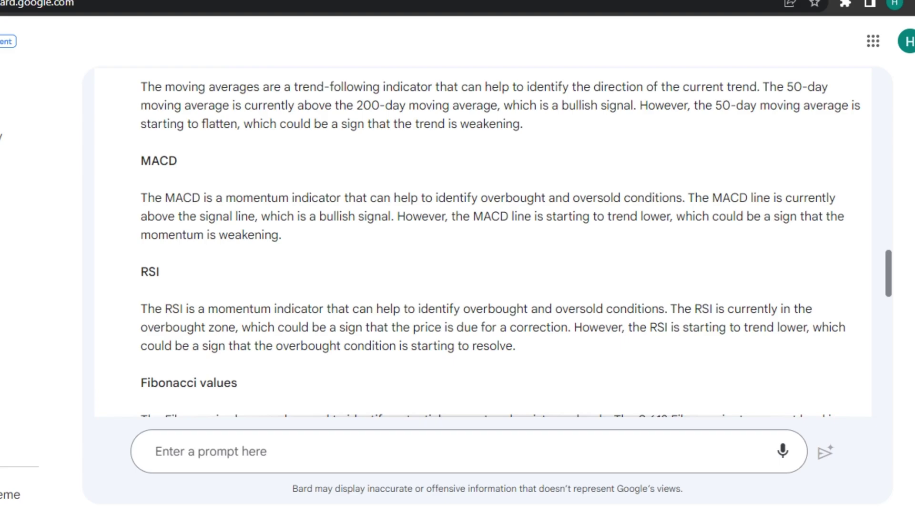
scroll(483, 238, down, 5)
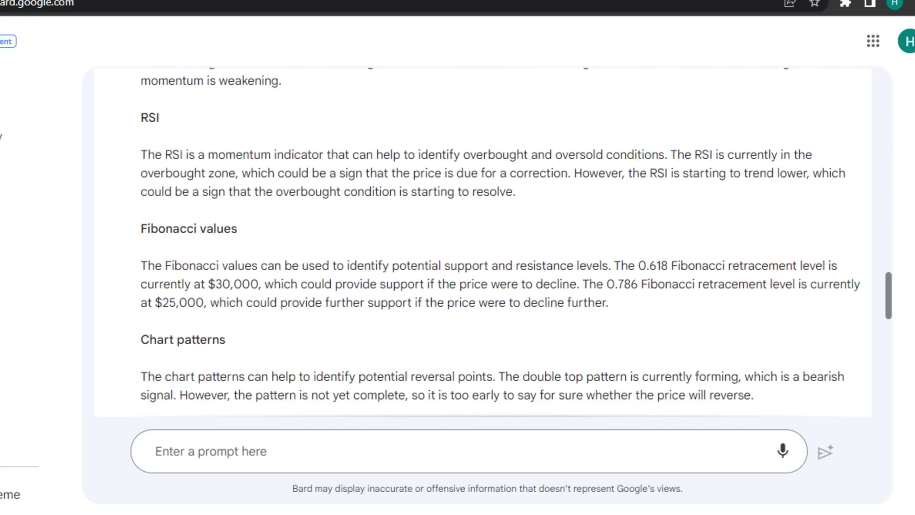
scroll(483, 238, down, 3)
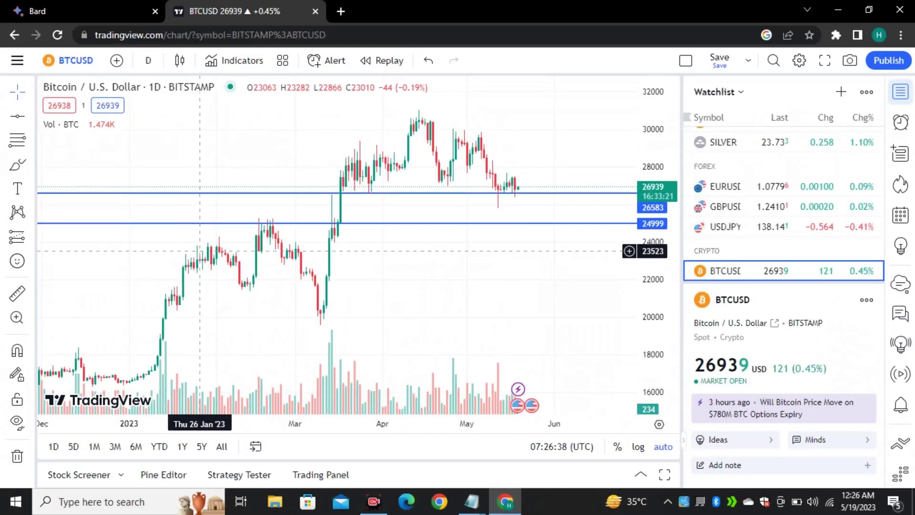
Step: Examine the recent daily BTCUSD candles around the two horizontal levels on the TradingView chart
scroll(382, 193, up, 5)
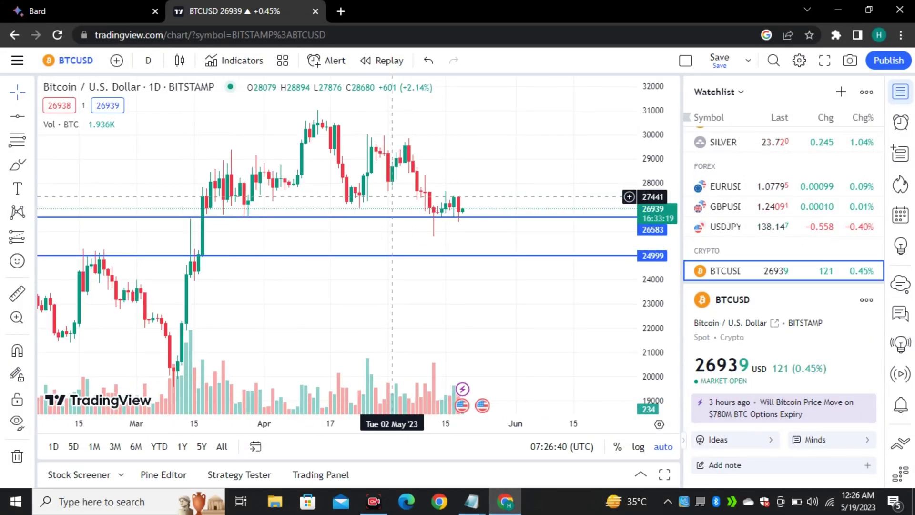
drag(386, 272, 406, 272)
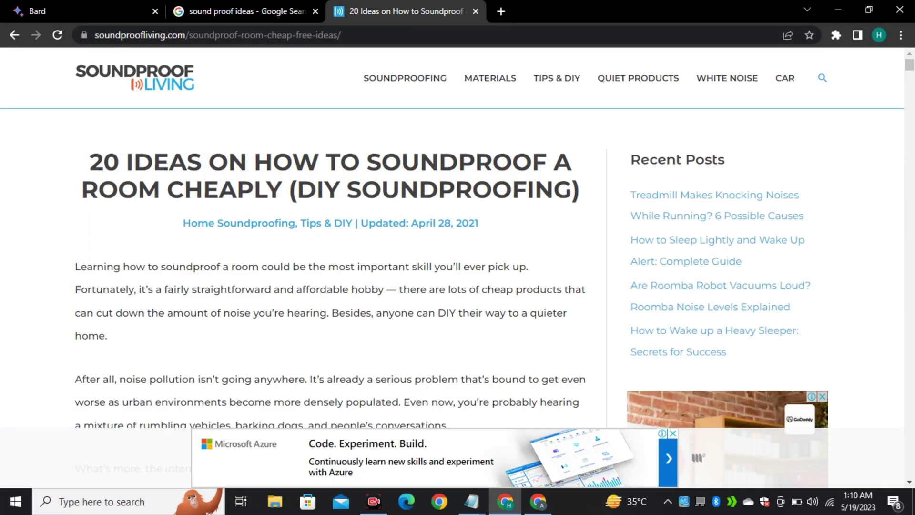
Step: Look through the article on soundproofing a room cheaply and copy its link
scroll(334, 267, down, 20)
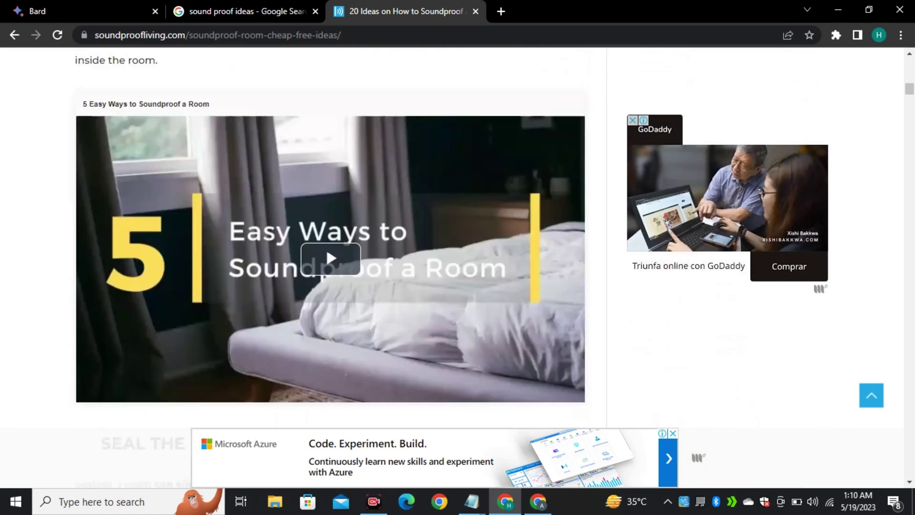
scroll(330, 267, down, 19)
scroll(330, 267, up, 14)
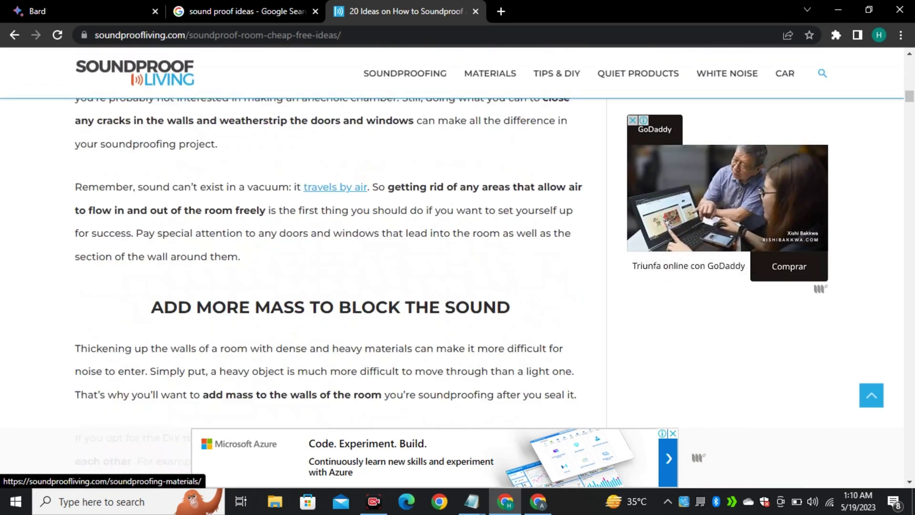
click(795, 32)
click(645, 109)
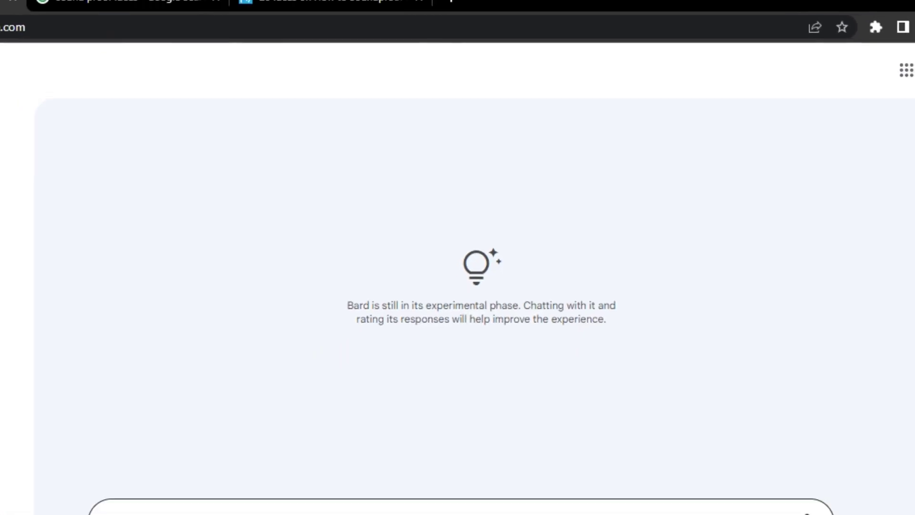
Step: Ask Bard to summarize this article, adding the copied soundproofing article link to the prompt
click(114, 510)
text(summar)
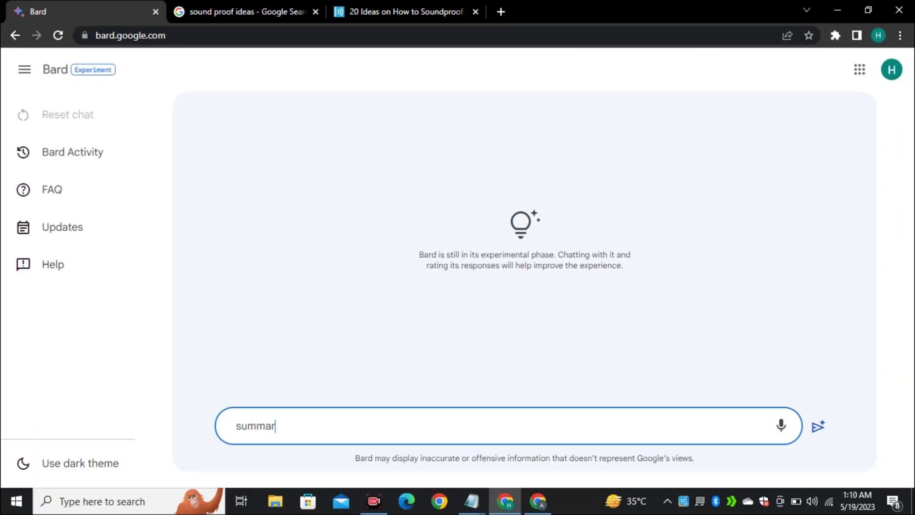
text(ize)
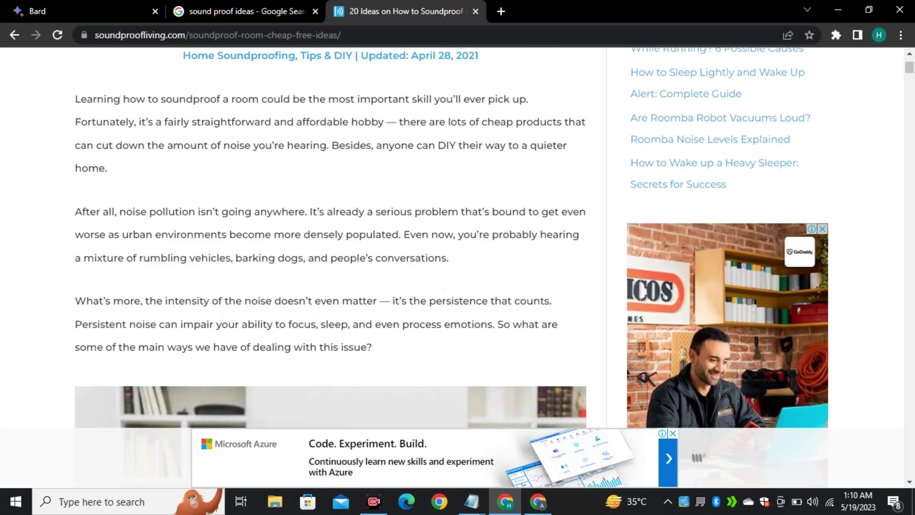
scroll(334, 238, down, 10)
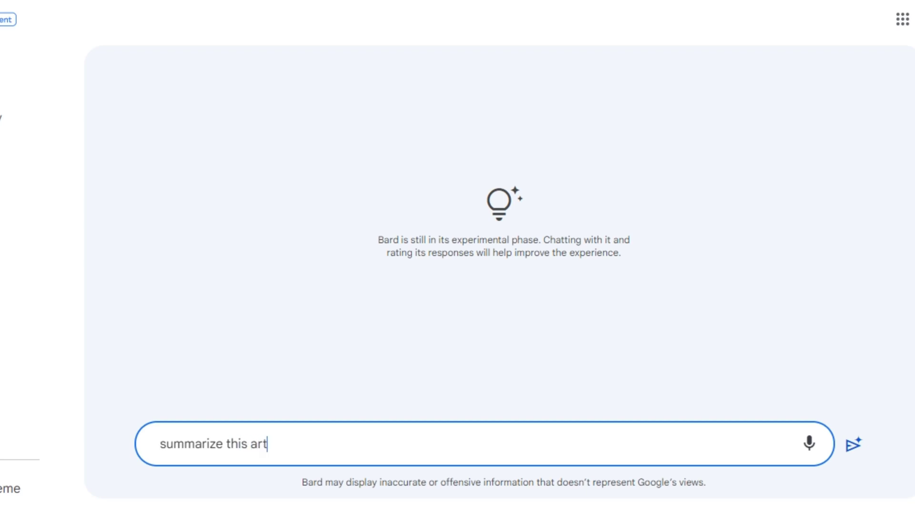
text(cle :)
key(ctrl+v)
key(Return)
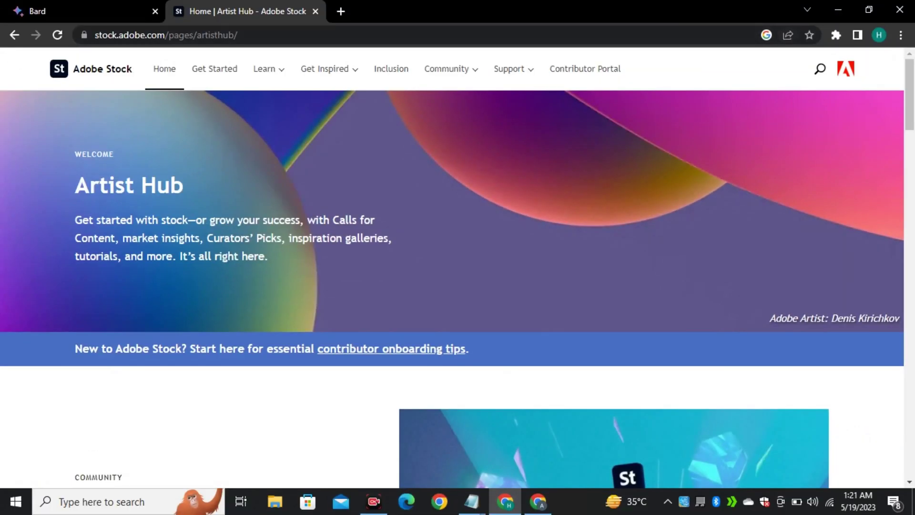
Step: Look through the Adobe Stock Artist Hub page and copy its link
scroll(457, 286, down, 6)
scroll(458, 286, down, 20)
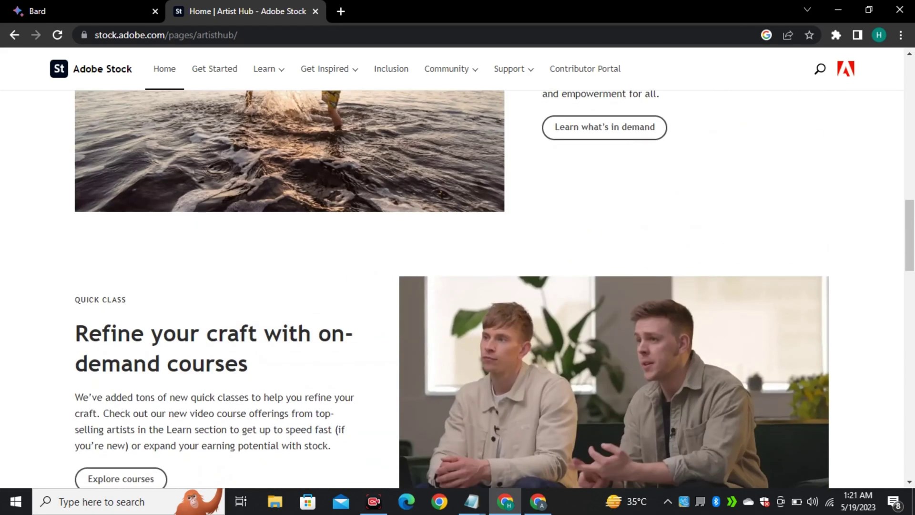
scroll(457, 285, down, 5)
scroll(457, 285, up, 20)
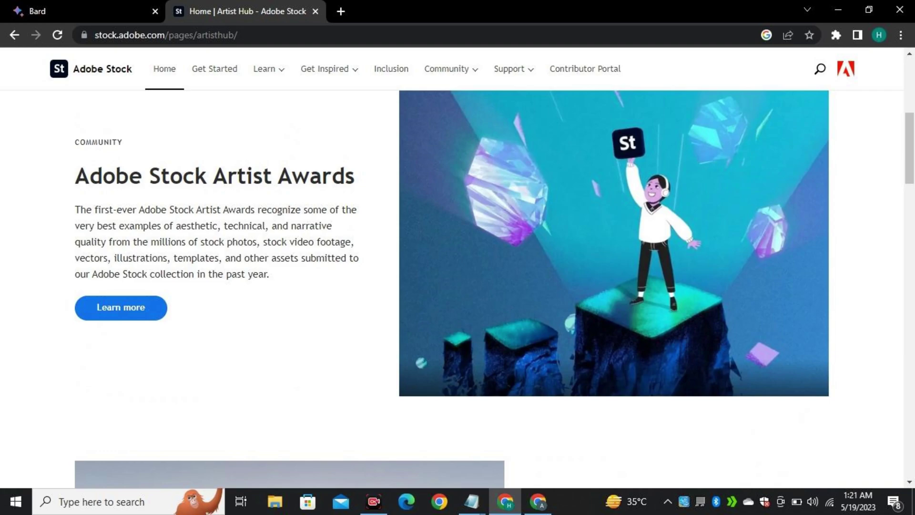
scroll(458, 286, up, 6)
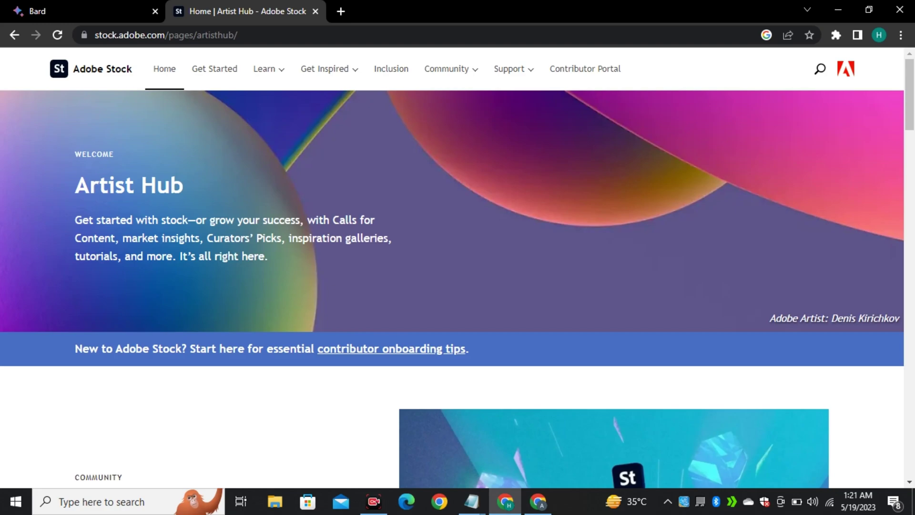
click(788, 35)
click(655, 107)
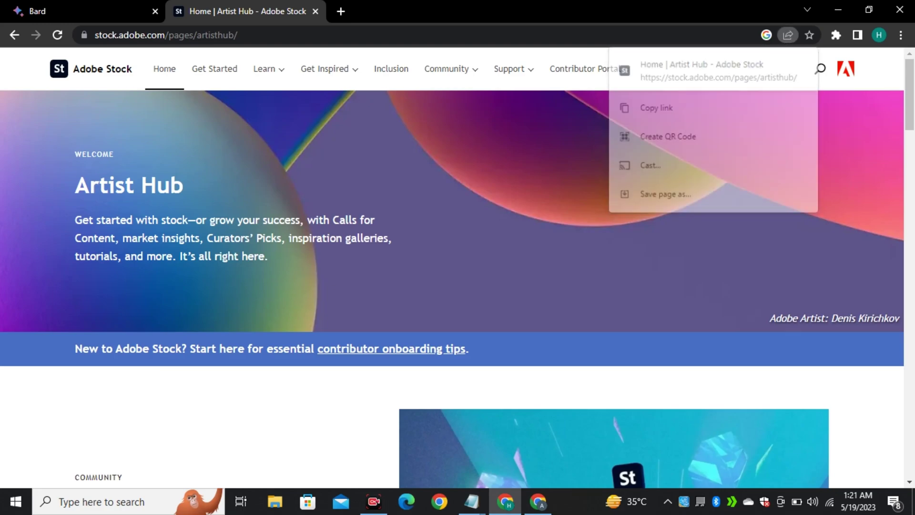
Step: Switch to Bard, highlight the "name all call for content" prompt and read the answer's Summer 2023 and 2023 Creative Trends lists
click(84, 11)
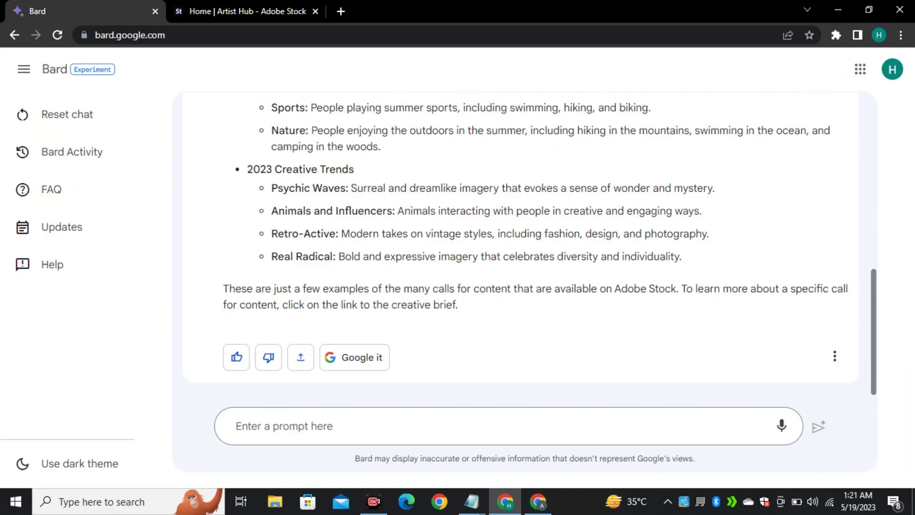
scroll(524, 242, up, 3)
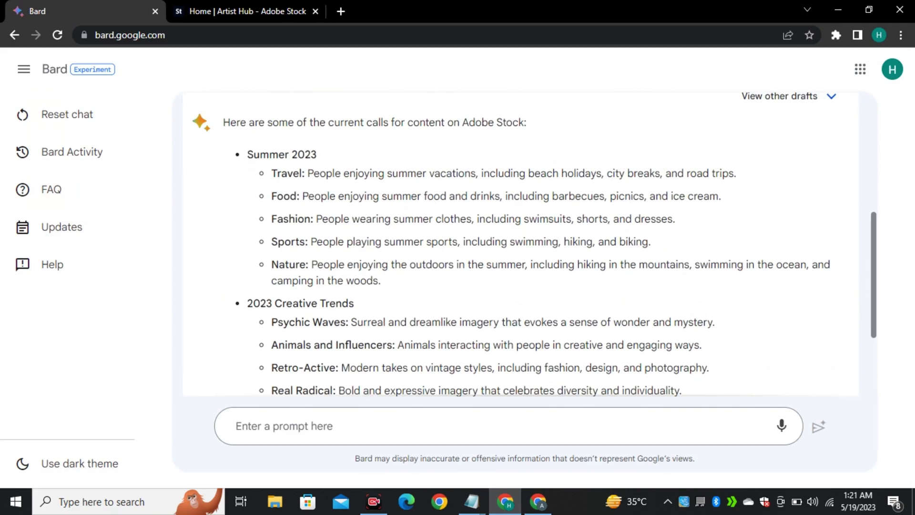
scroll(524, 243, up, 3)
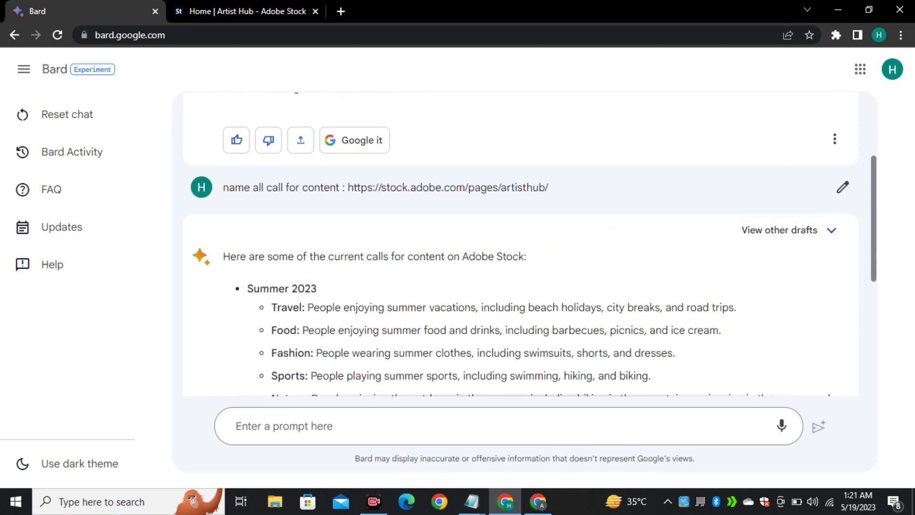
drag(222, 187, 547, 187)
click(791, 205)
scroll(309, 194, down, 1)
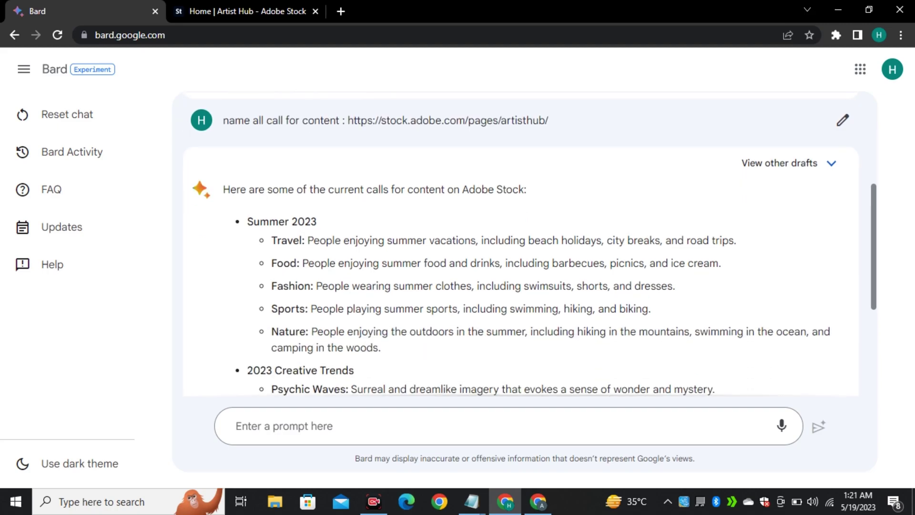
scroll(520, 243, down, 1)
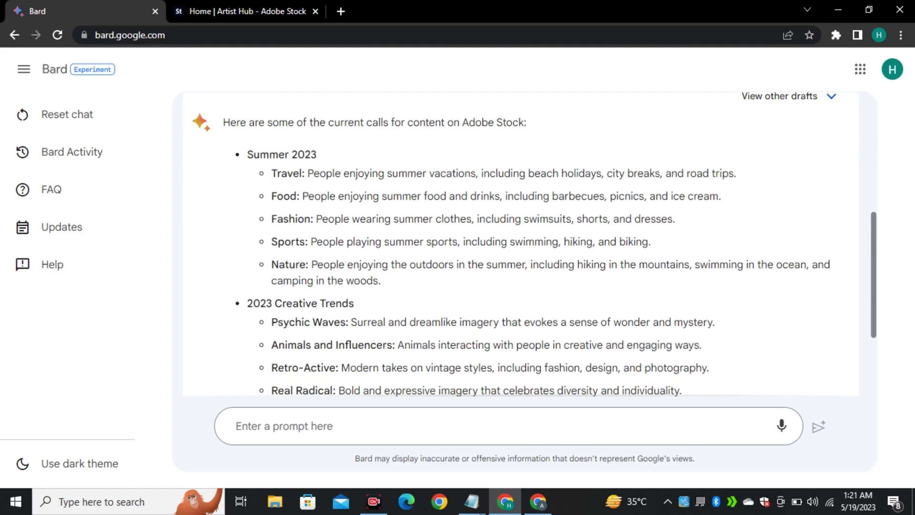
scroll(520, 243, down, 2)
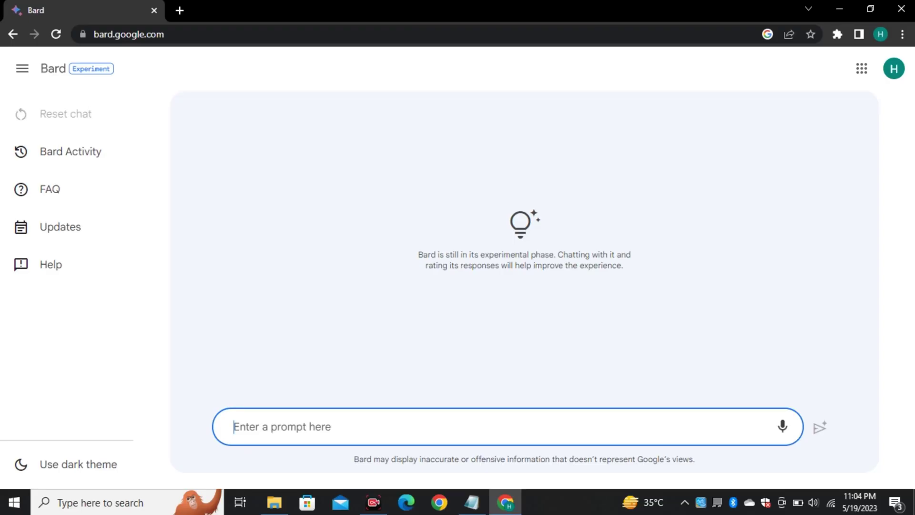
Step: Ask Bard "Name the websites to sell ai art"
text(Name the webs)
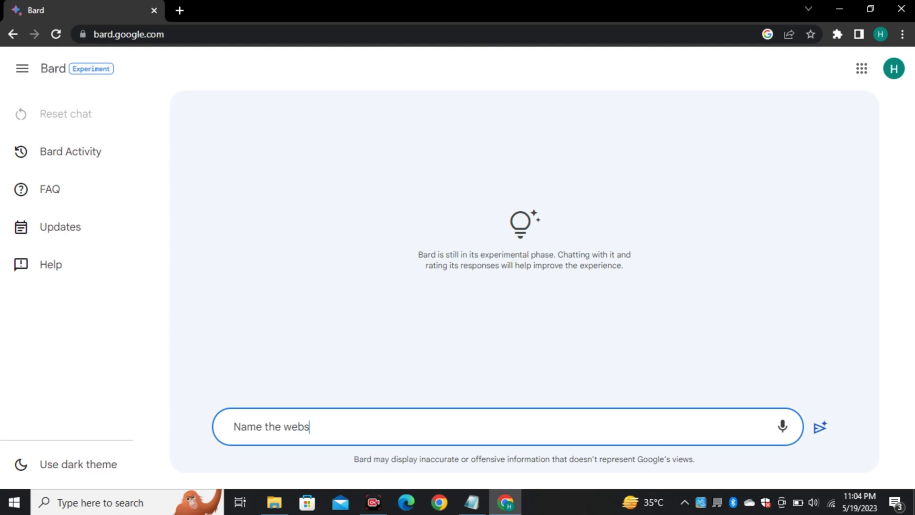
text(ites to sell ai art)
key(Return)
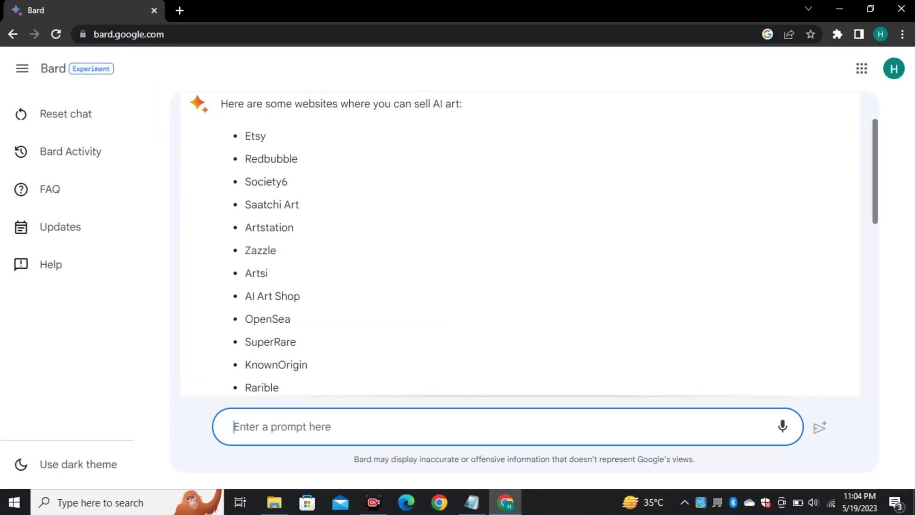
Step: Copy SuperRare from the list of websites and ask Bard "what is the monthly traffic of SuperRare"
scroll(519, 243, up, 1)
double_click(270, 341)
click(233, 426)
text(what is the month)
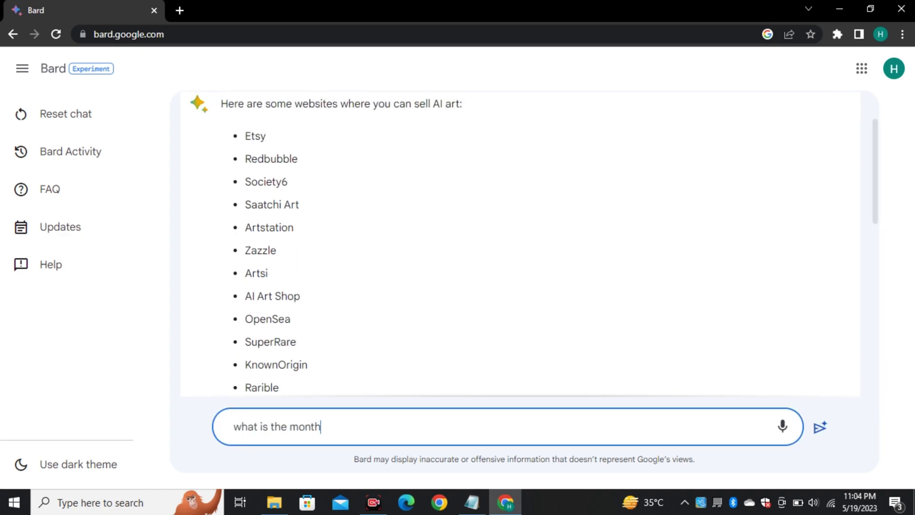
text(ly traffic of)
key(ctrl+v)
key(Return)
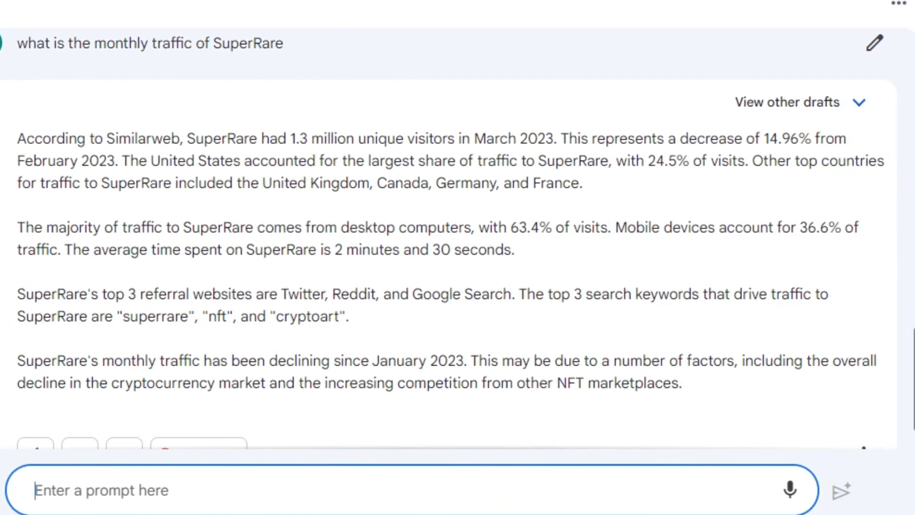
Step: Highlight the unique visitors figure in the SuperRare traffic answer and view the other drafts
drag(285, 138, 307, 138)
click(791, 101)
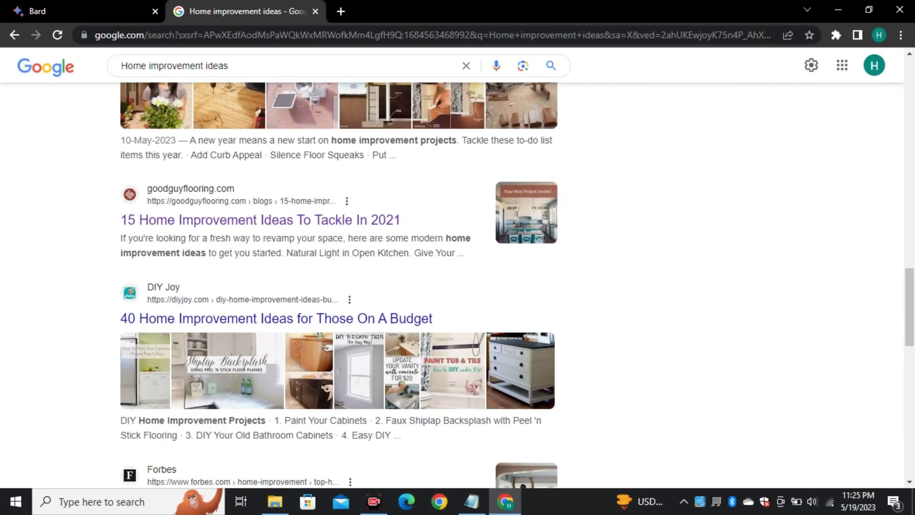
Step: Open the goodguyflooring.com result "15 Home Improvement Ideas To Tackle In 2021" in a new tab and switch to it
scroll(339, 286, up, 3)
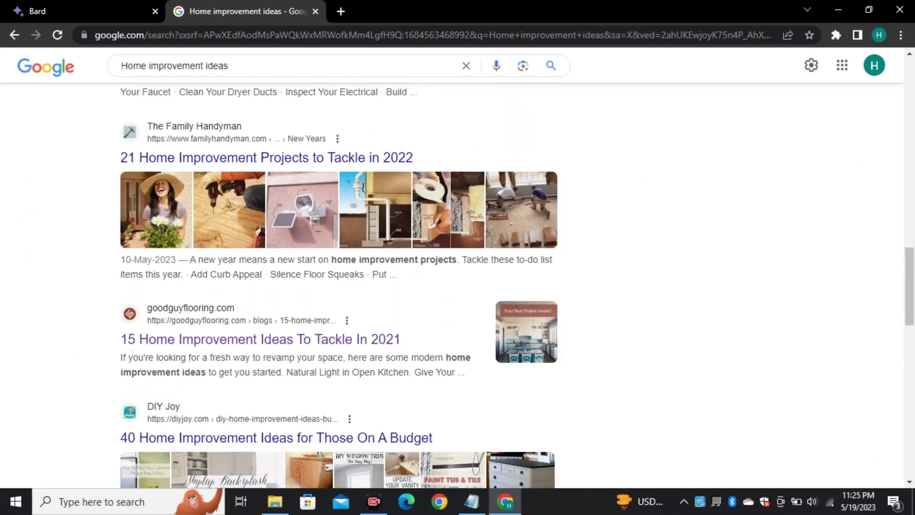
scroll(339, 286, down, 1)
right_click(228, 287)
click(257, 299)
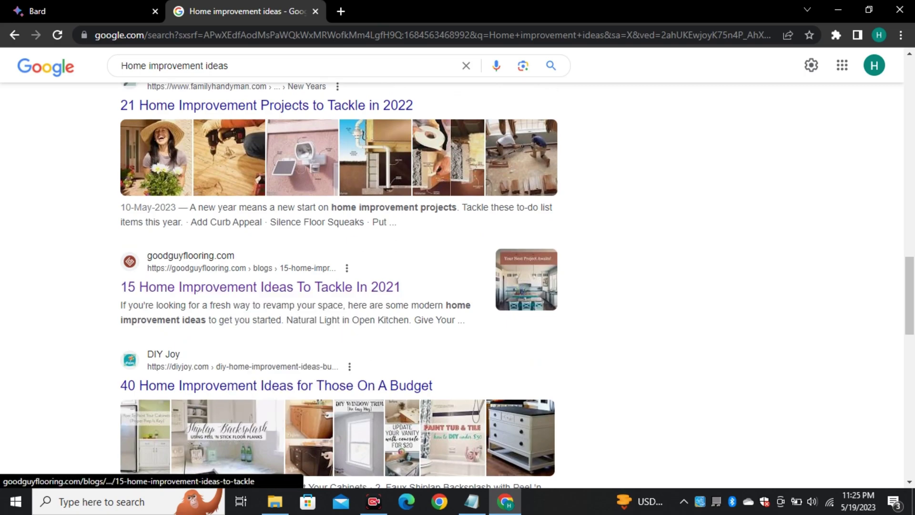
click(400, 11)
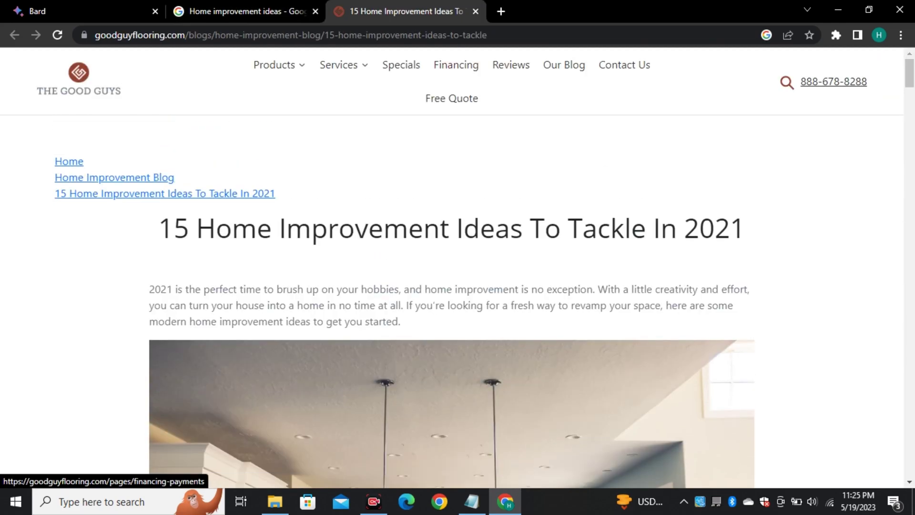
click(453, 35)
double_click(505, 34)
drag(517, 34, 218, 35)
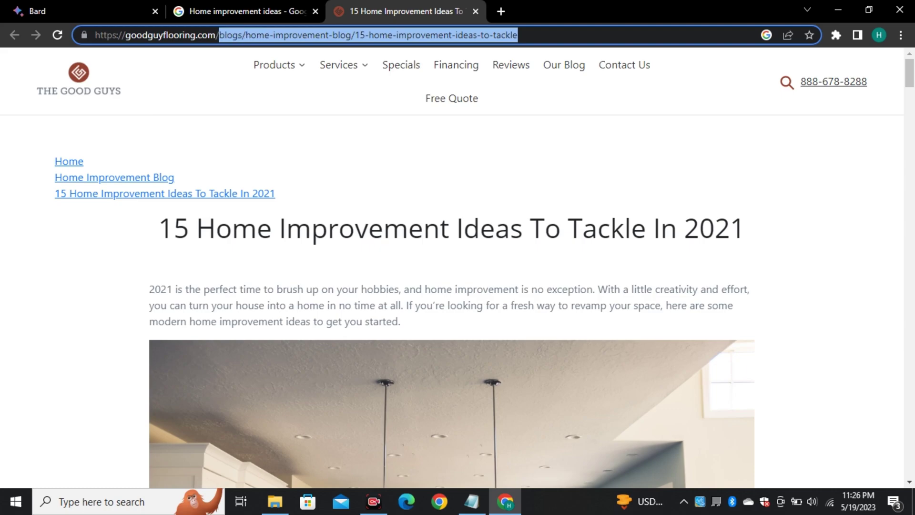
key(BackSpace)
key(ctrl+a)
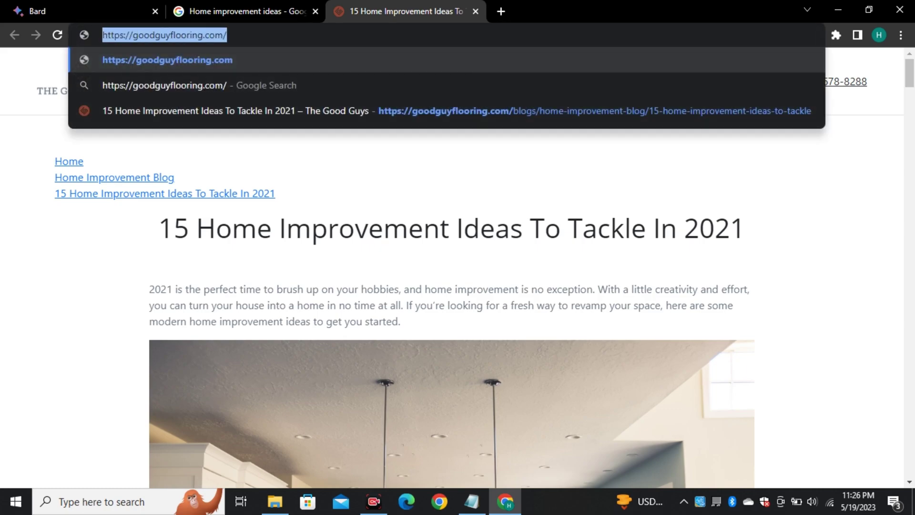
Step: Switch to Bard and read the answer about the ranked keywords and traffic sources of goodguyflooring.com
click(81, 11)
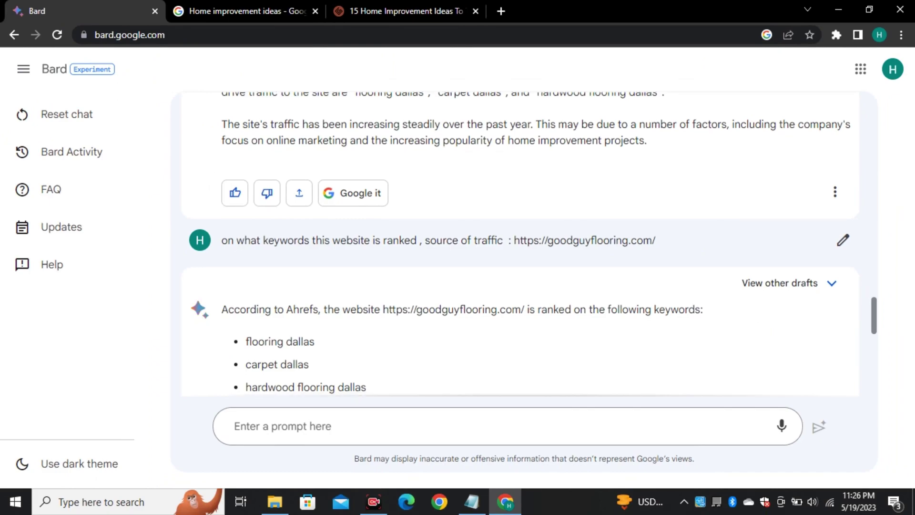
scroll(519, 243, down, 3)
scroll(519, 243, down, 1)
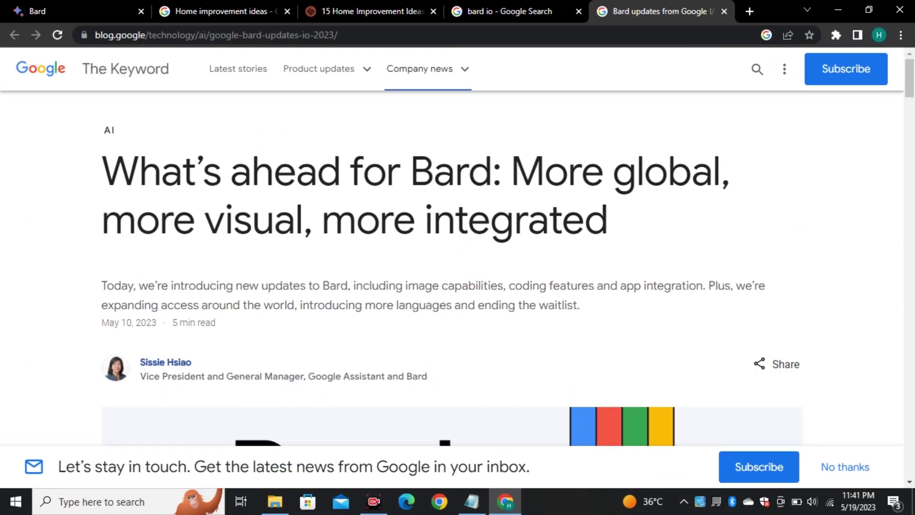
Step: In the Google blog post on Bard updates, highlight the PaLM 2 and math, reasoning and coding phrases, and read on to the image prompts section
scroll(452, 267, down, 2)
scroll(453, 266, down, 6)
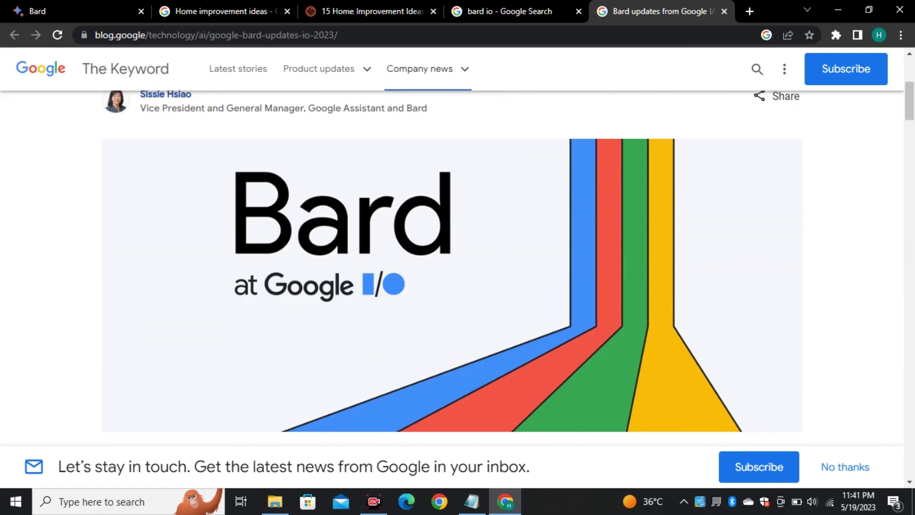
drag(567, 277, 724, 285)
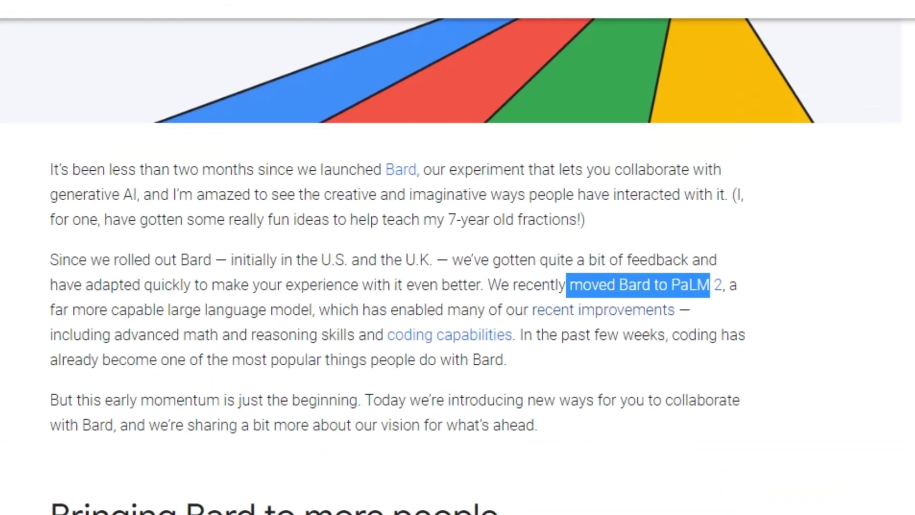
click(723, 285)
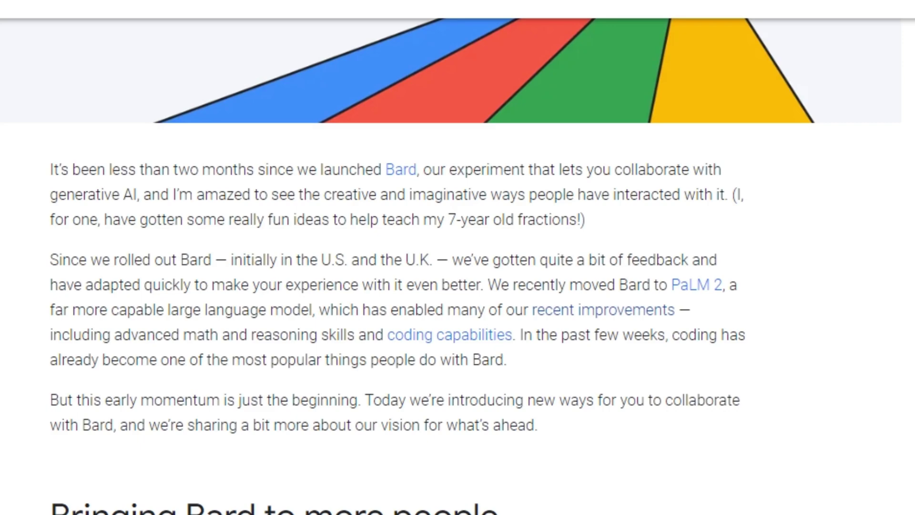
drag(114, 335, 519, 334)
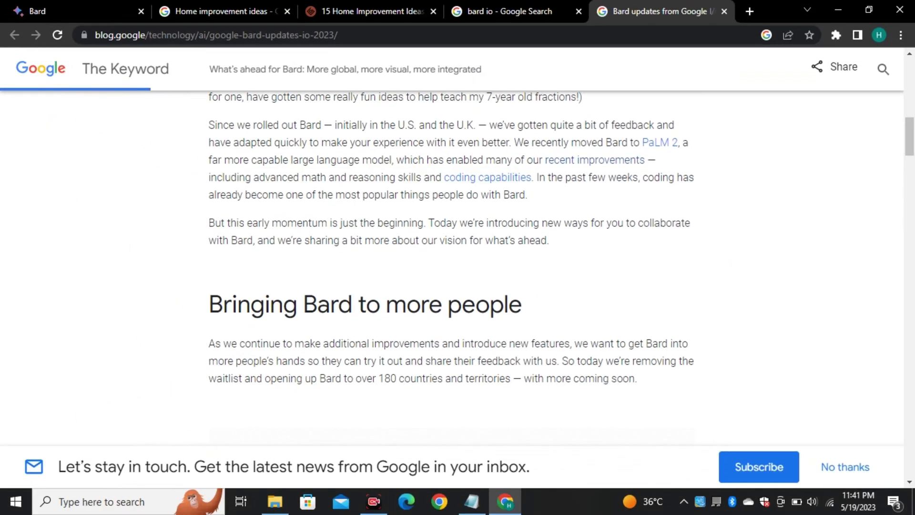
scroll(452, 271, down, 8)
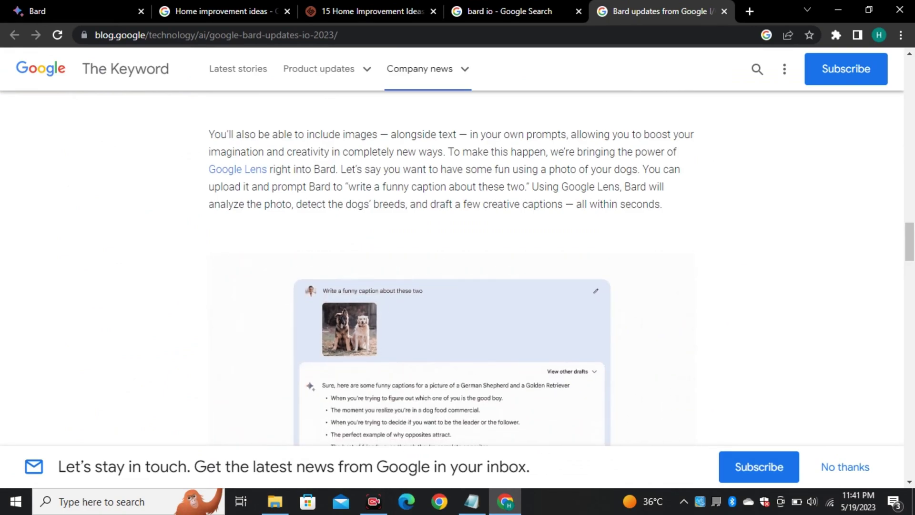
scroll(452, 271, down, 3)
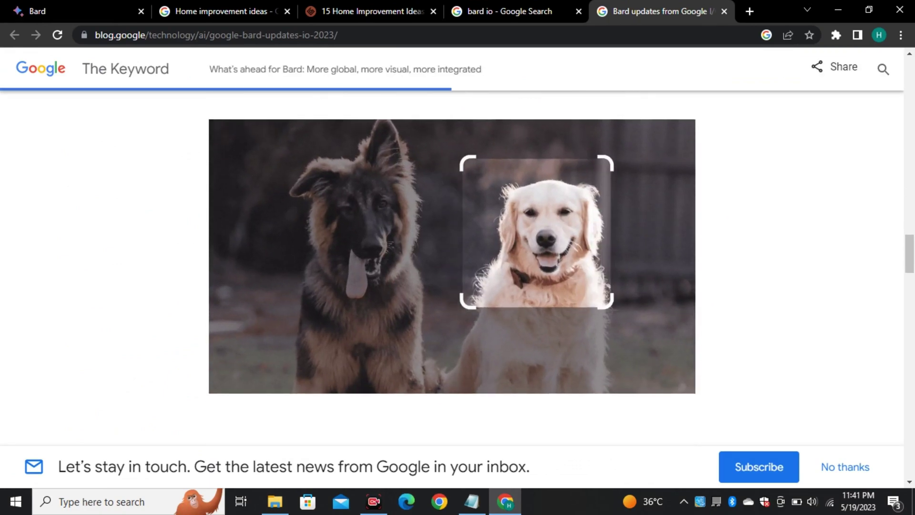
Step: Review the blog post's Google Lens photo-caption example and read on to the Adobe Firefly image generation example
scroll(452, 271, up, 3)
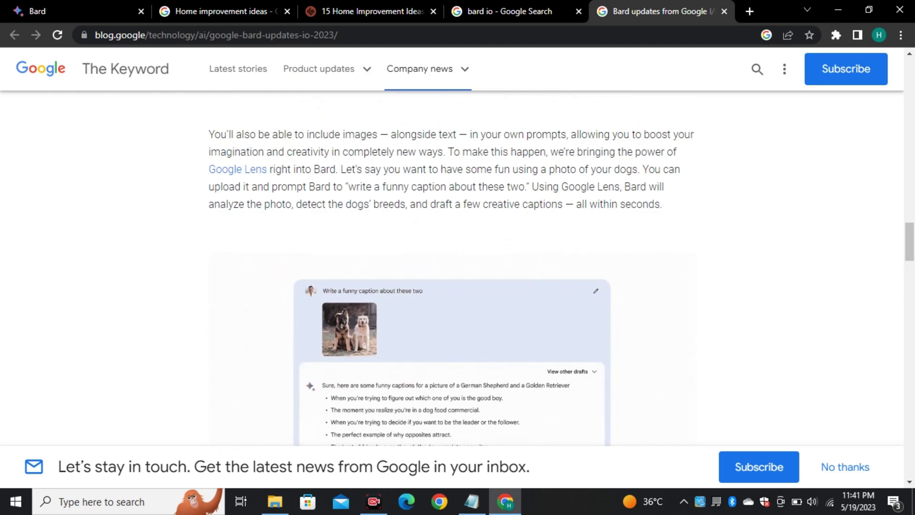
scroll(451, 272, down, 1)
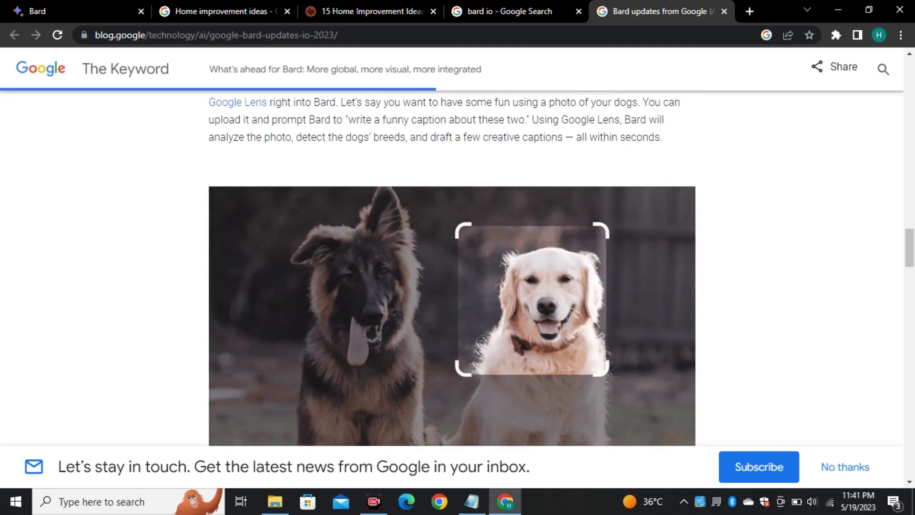
scroll(452, 272, down, 1)
scroll(452, 271, down, 2)
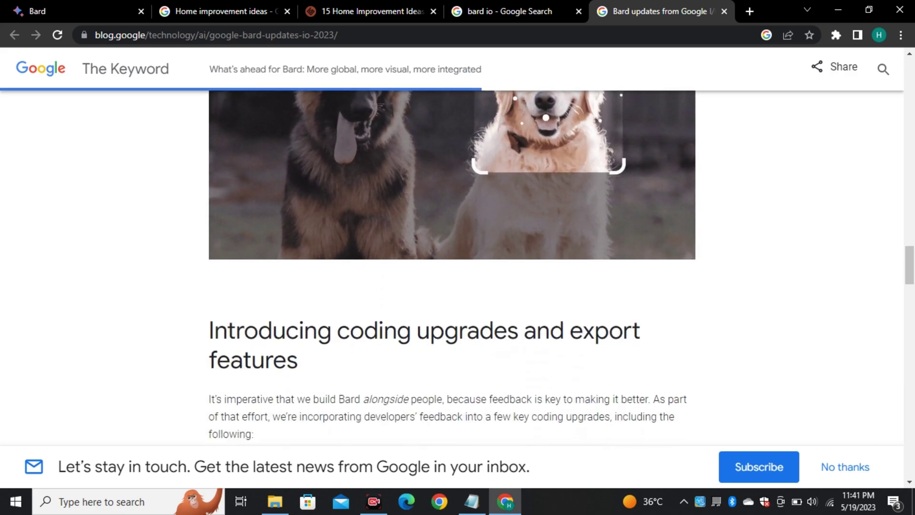
scroll(451, 271, down, 4)
scroll(452, 272, down, 12)
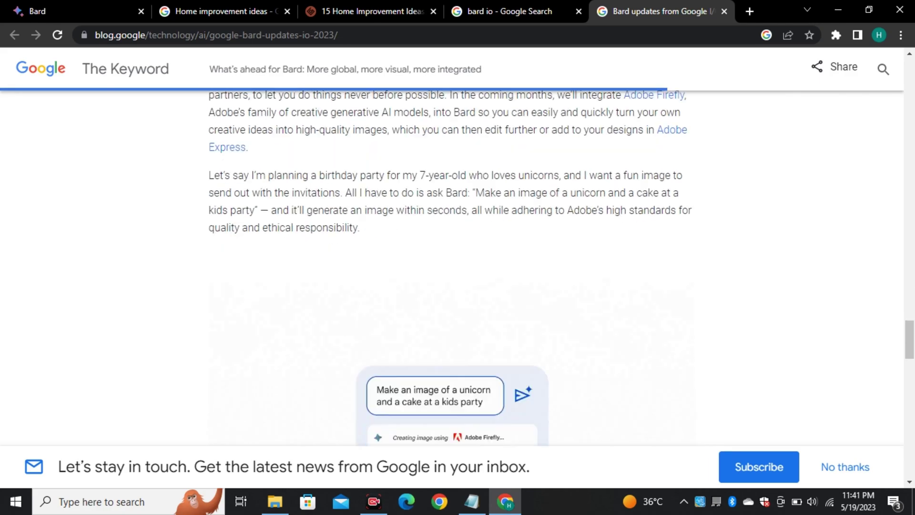
scroll(451, 272, down, 3)
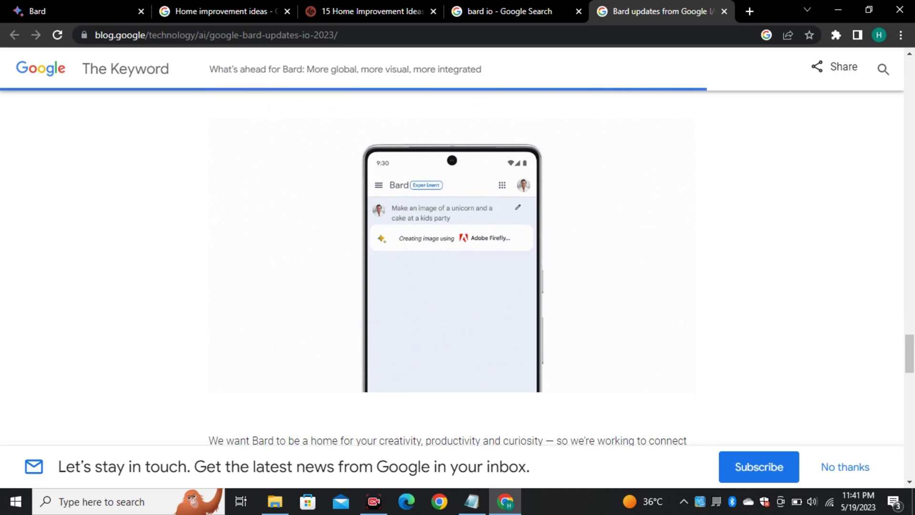
scroll(452, 271, up, 1)
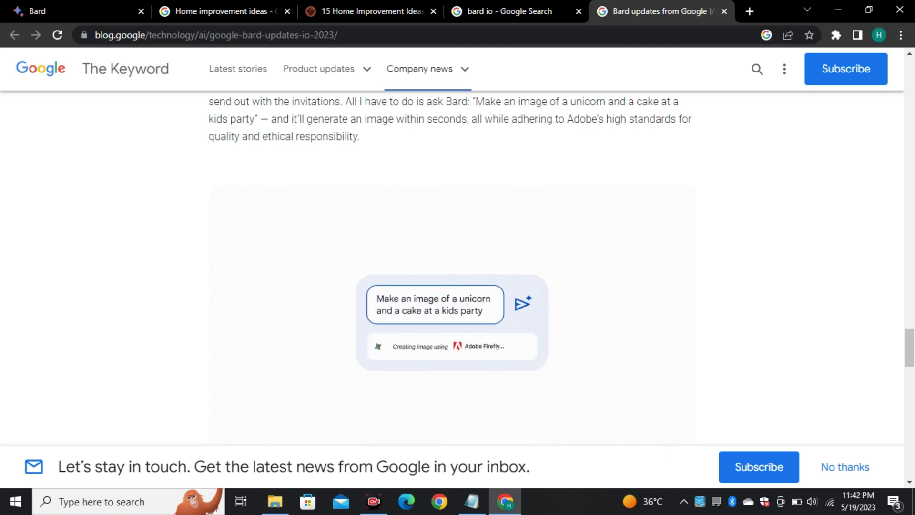
scroll(452, 267, down, 1)
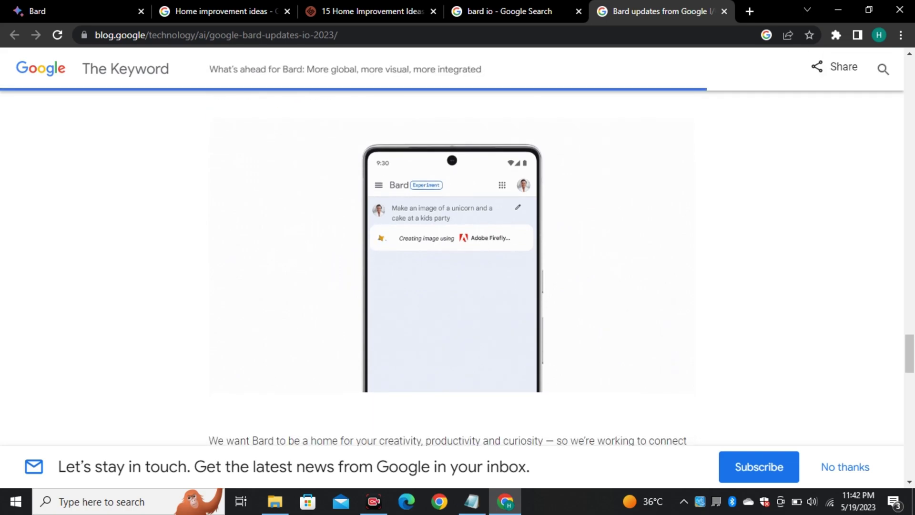